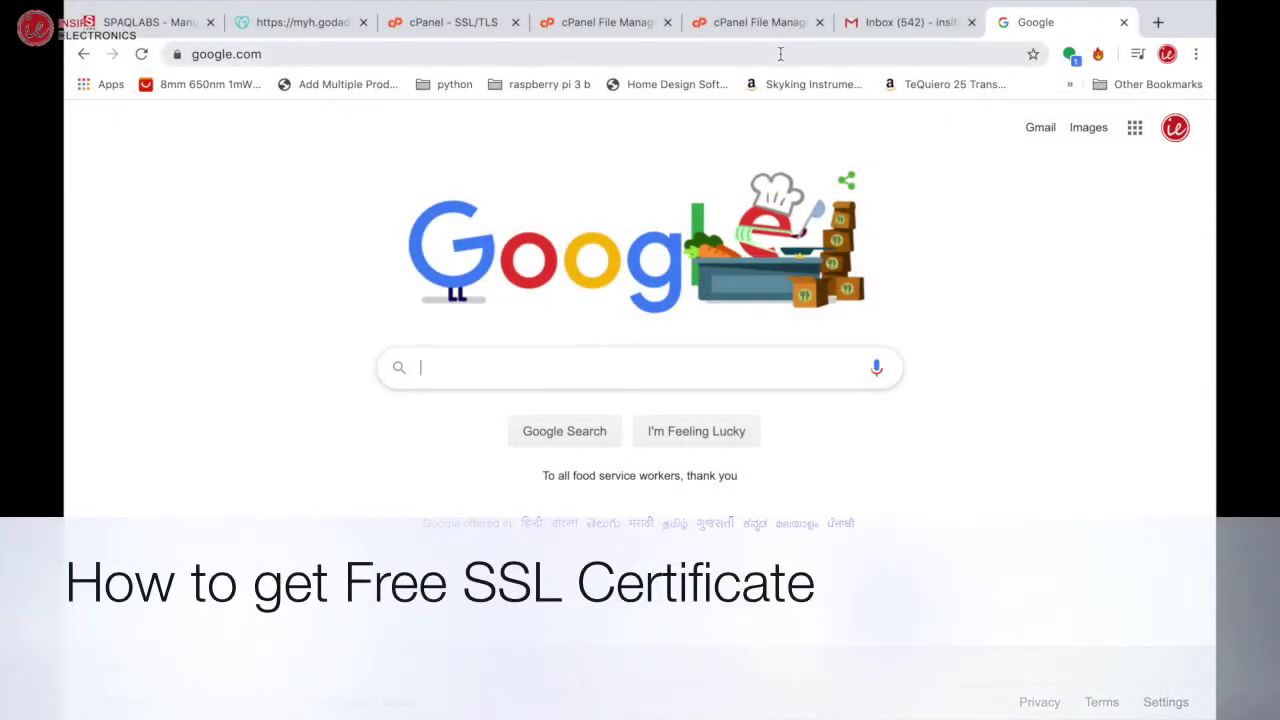
# Step: Open zerossl.com and start the FREE SSL Certificate Wizard from its online tools
pyautogui.click(781, 54)
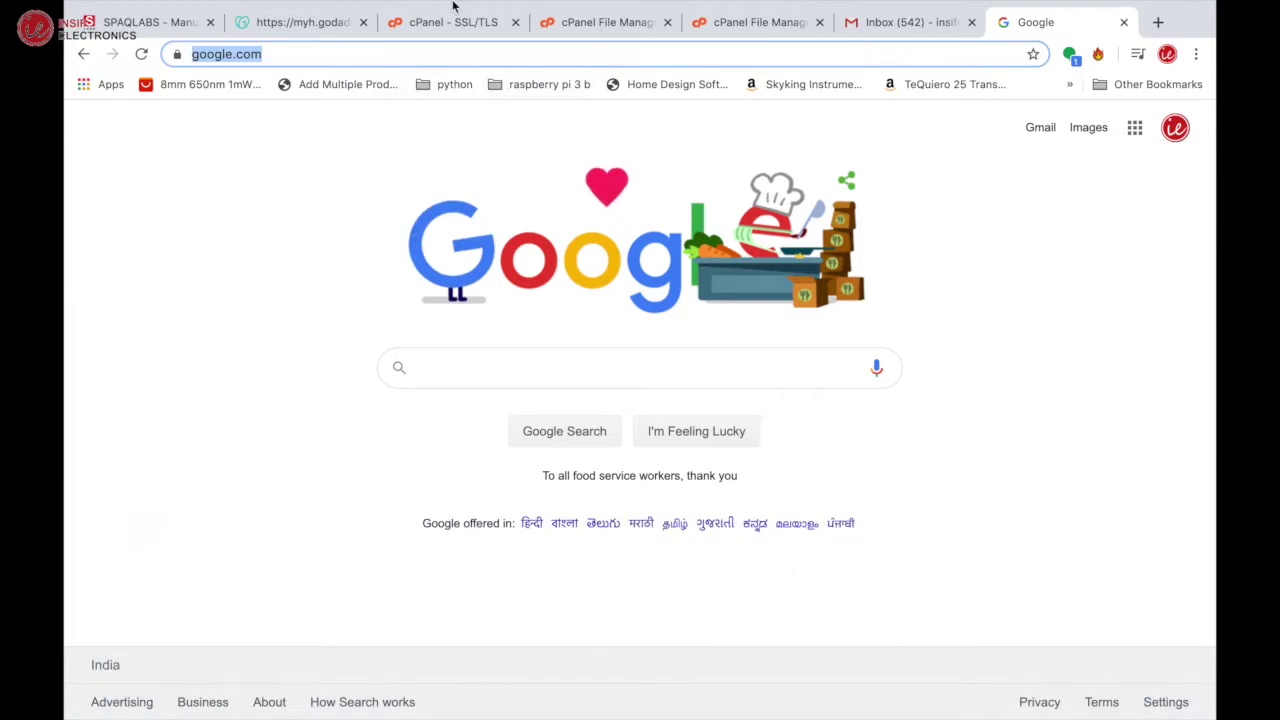
pyautogui.write('zer')
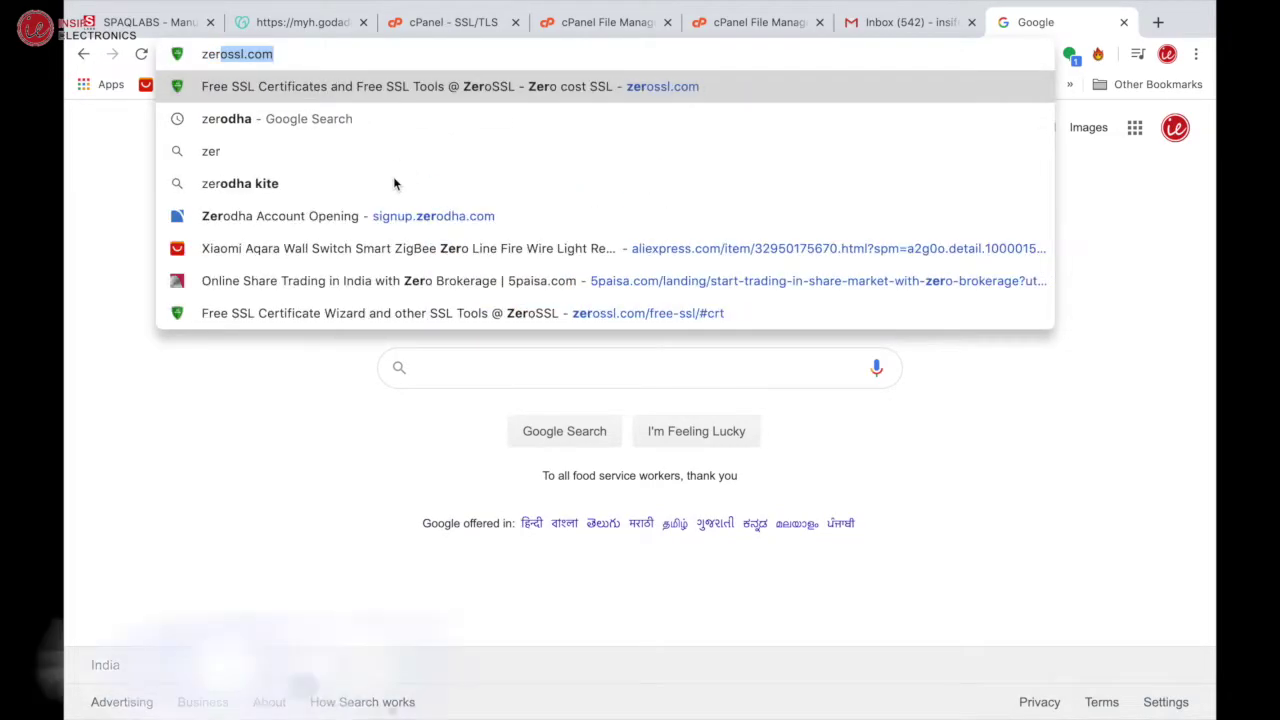
pyautogui.press('Return')
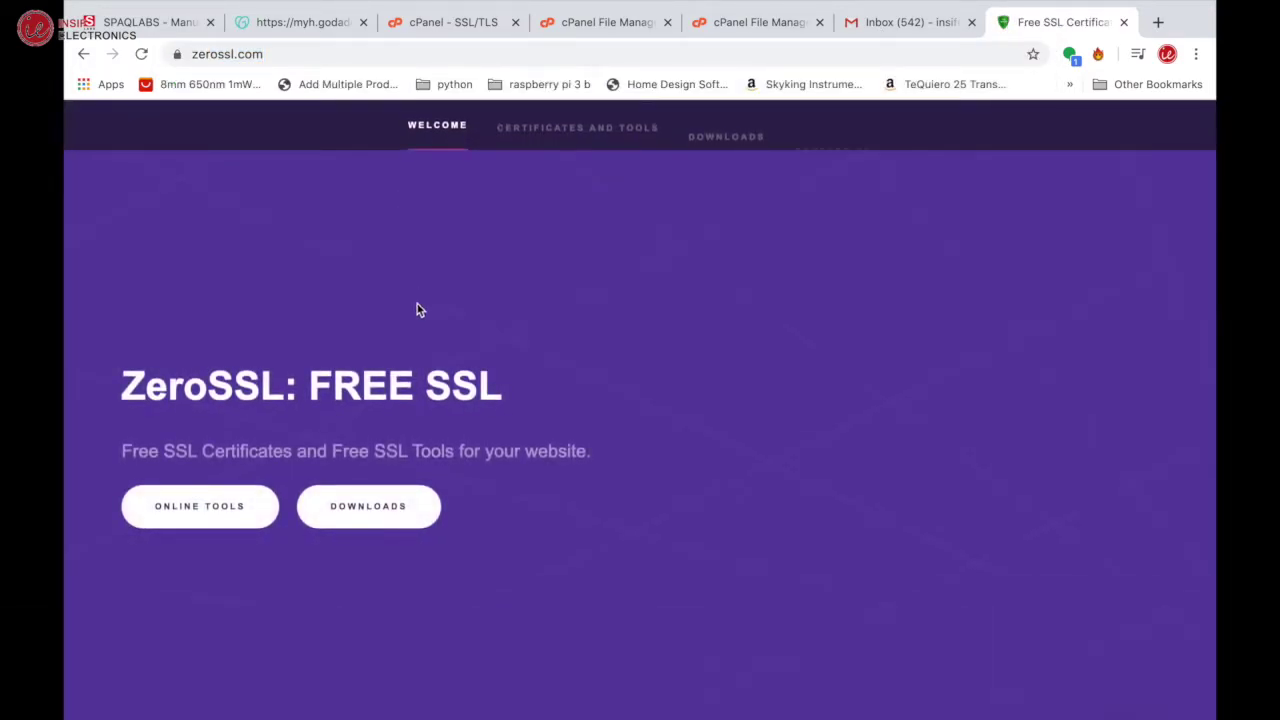
pyautogui.click(202, 506)
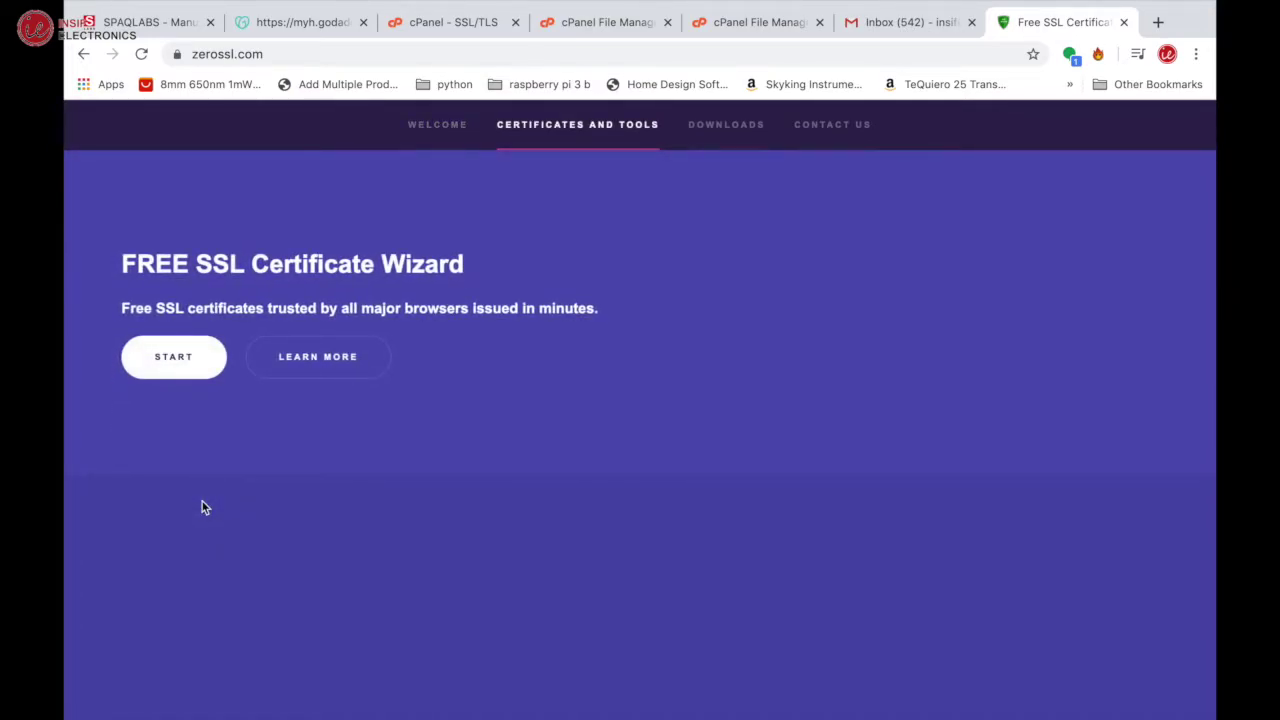
pyautogui.click(160, 370)
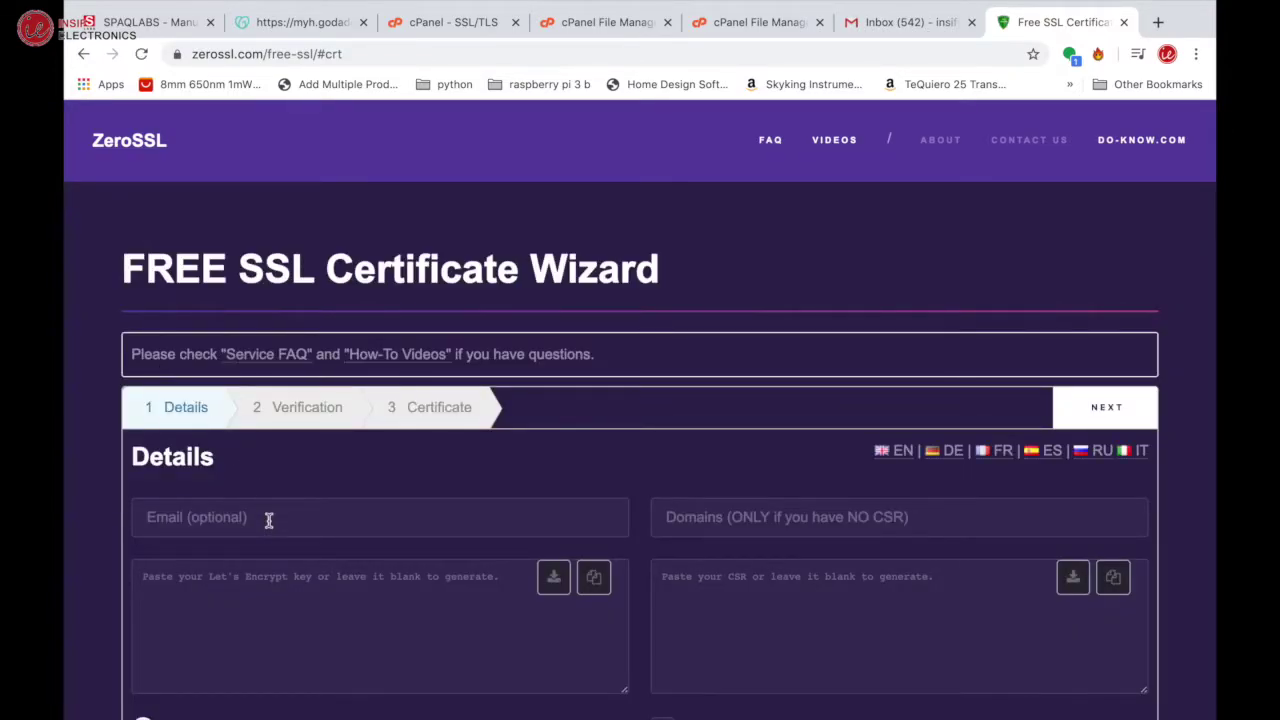
pyautogui.scroll(-3, 269, 520)
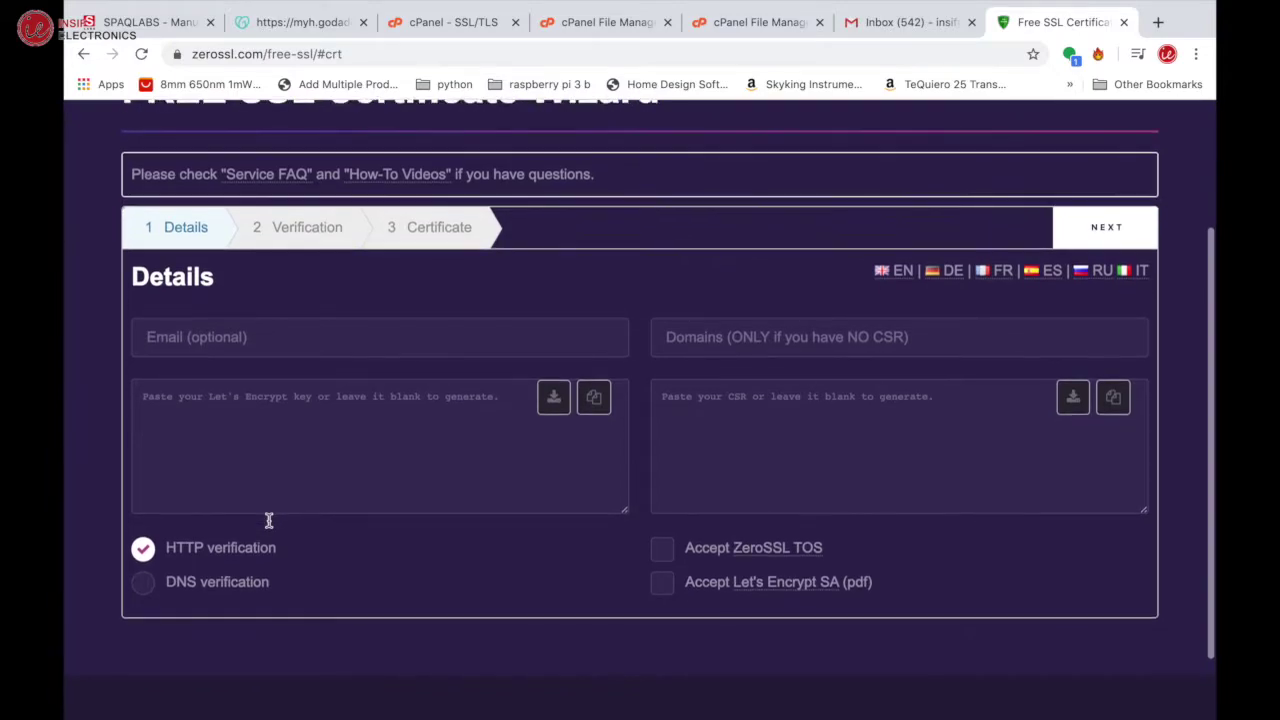
pyautogui.click(684, 330)
pyautogui.write('insif')
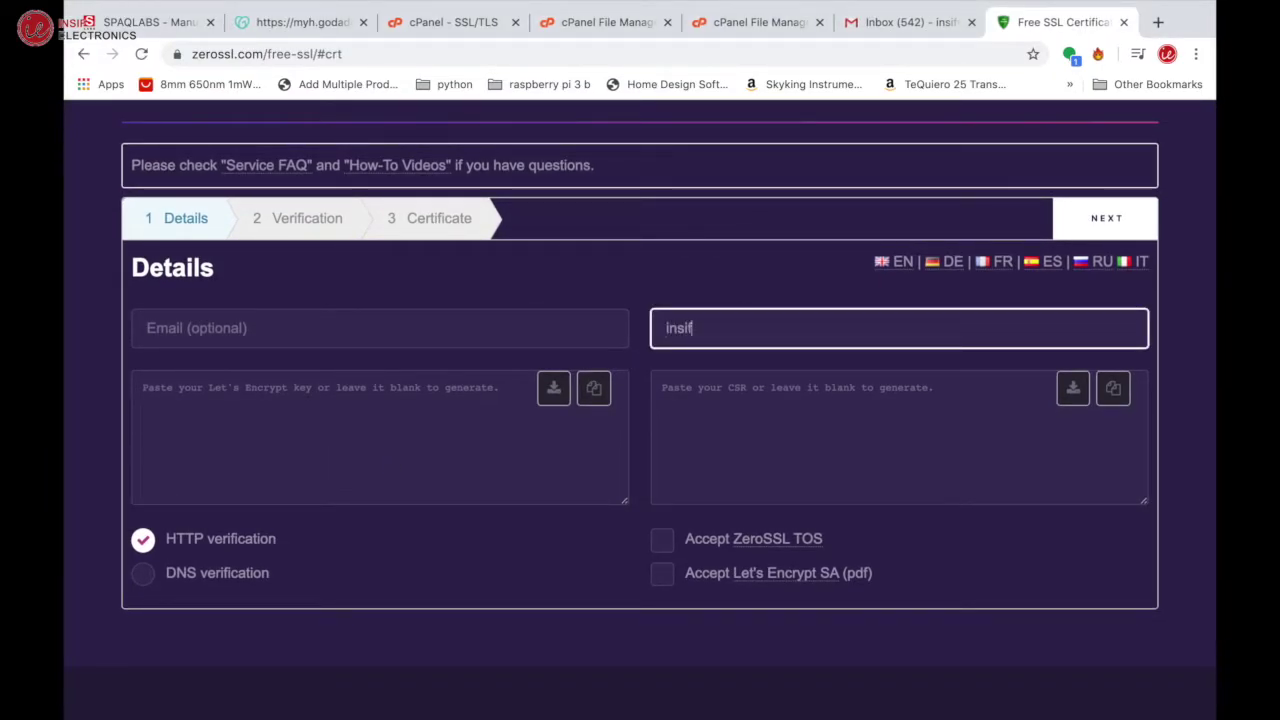
pyautogui.write('.in')
pyautogui.click(143, 388)
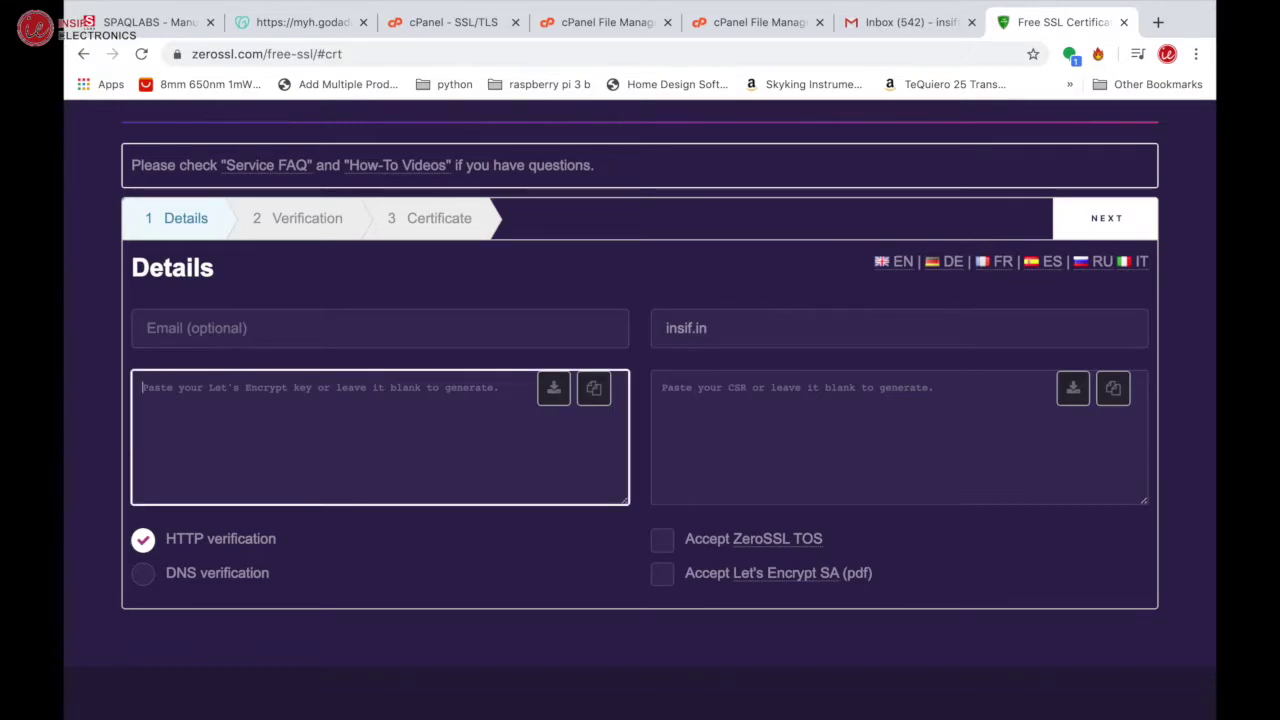
pyautogui.click(282, 340)
pyautogui.click(274, 378)
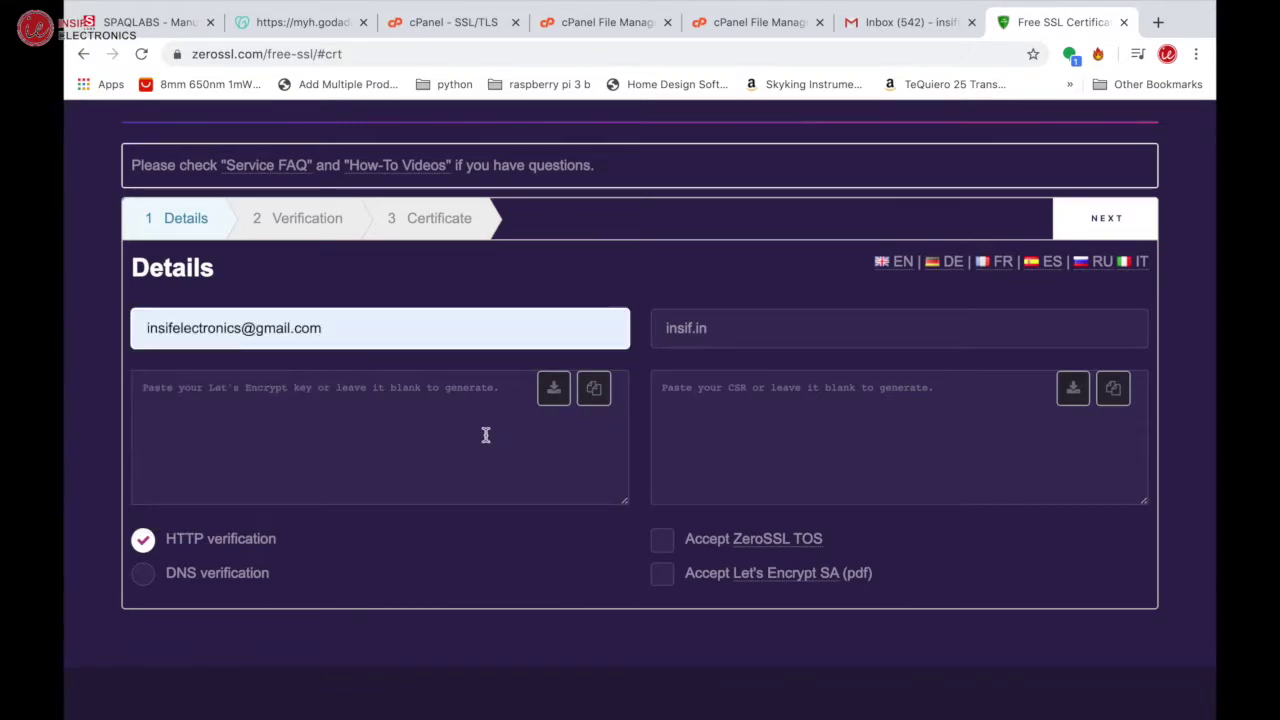
pyautogui.click(711, 336)
pyautogui.write('www.insif.in')
# Step: Accept the ZeroSSL TOS and the Let's Encrypt SA, and generate the CSR and account key
pyautogui.click(668, 545)
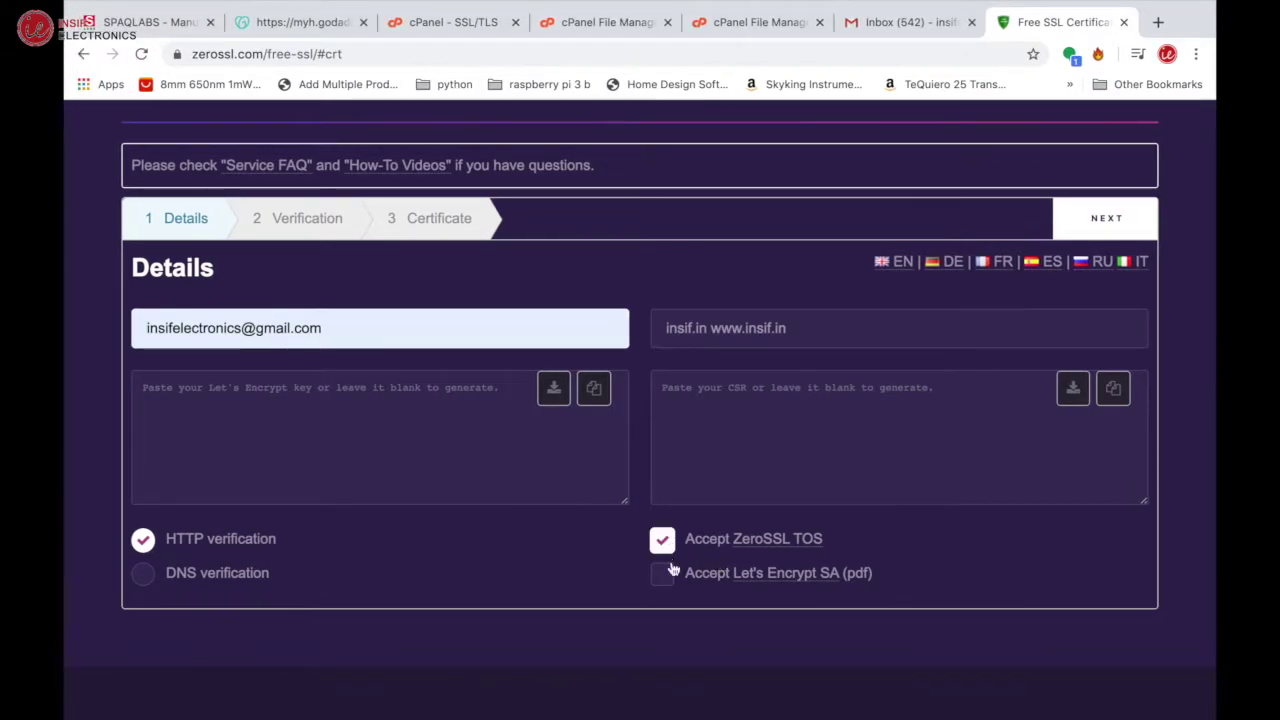
pyautogui.click(669, 585)
pyautogui.click(1100, 229)
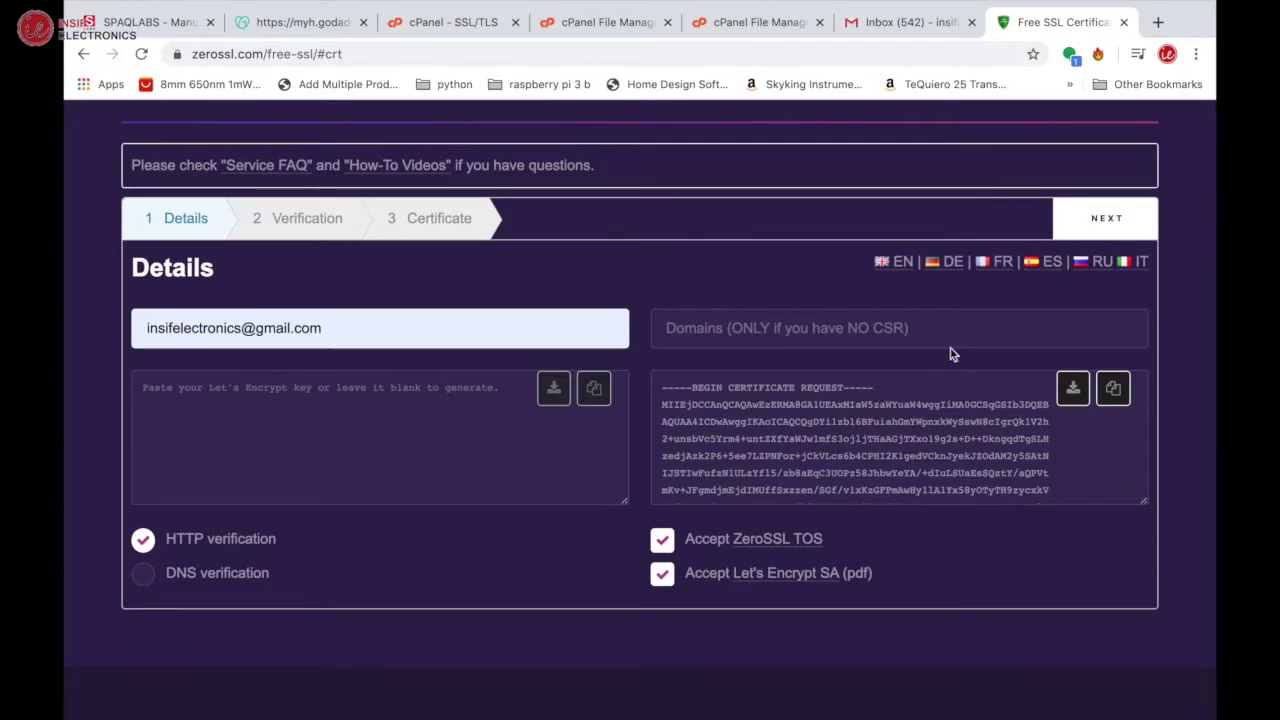
pyautogui.click(1097, 214)
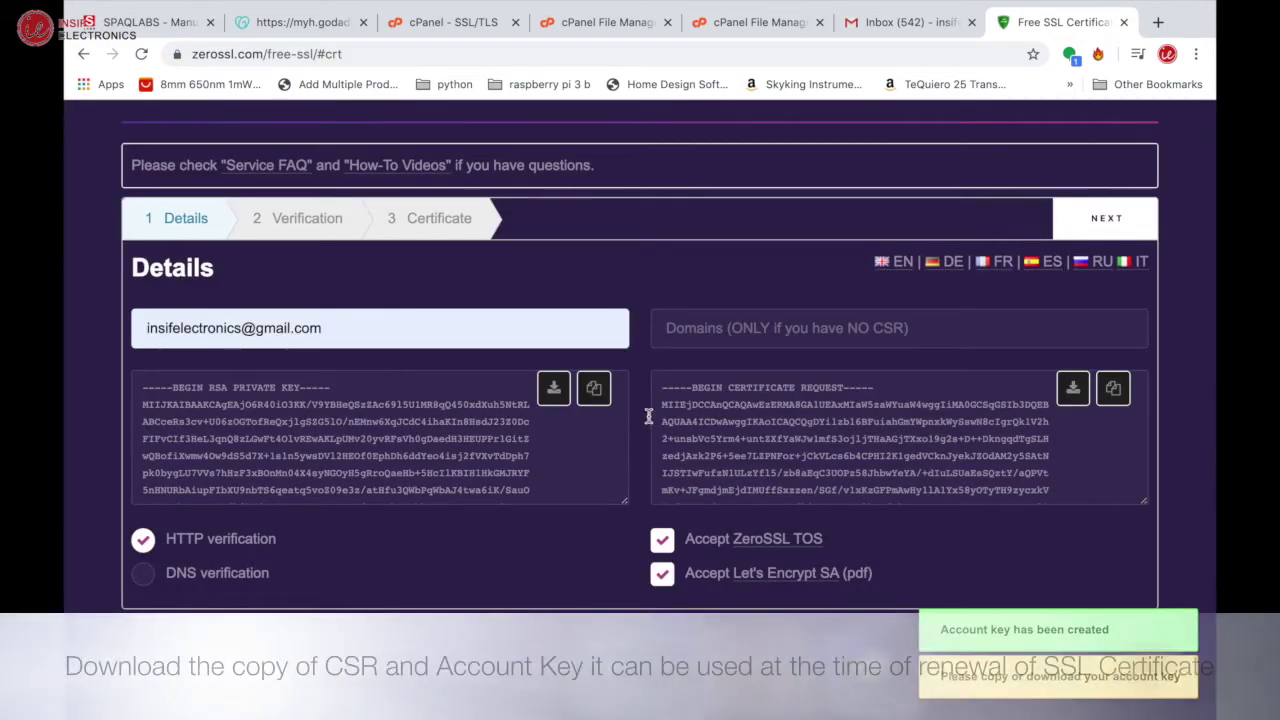
# Step: Download the account key and the CSR, and proceed to the Verification stage
pyautogui.click(545, 394)
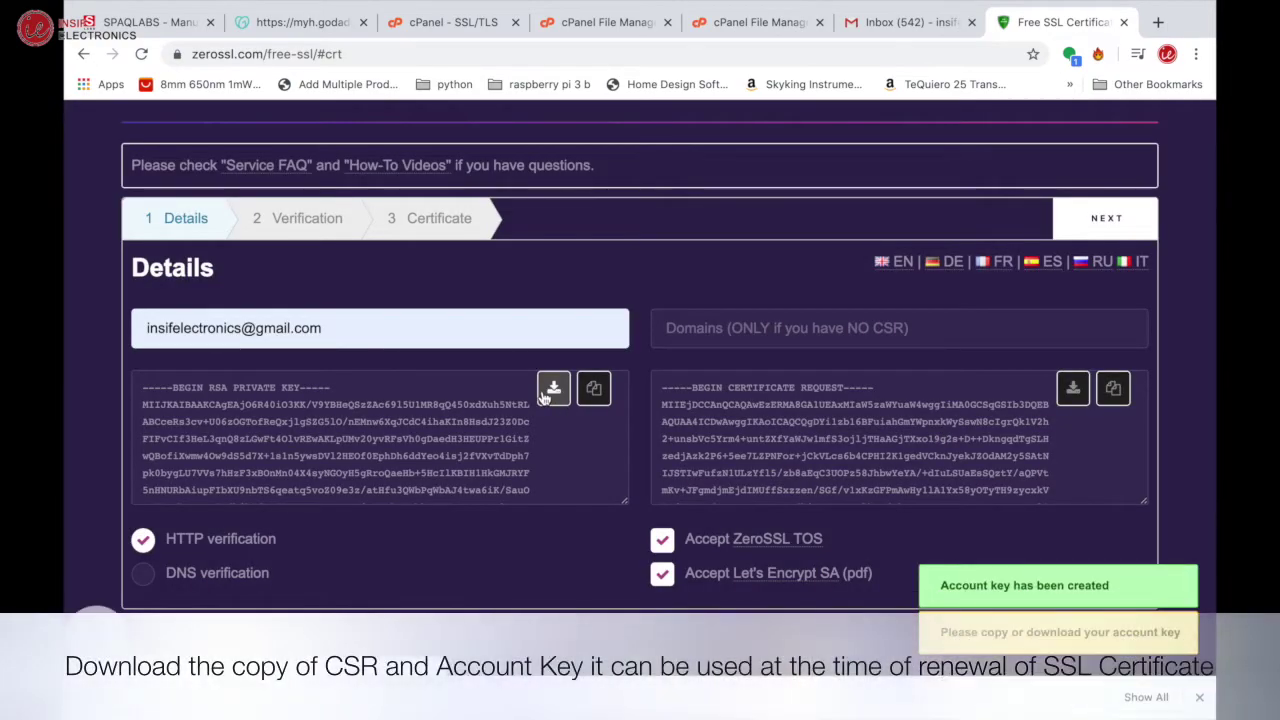
pyautogui.click(1078, 390)
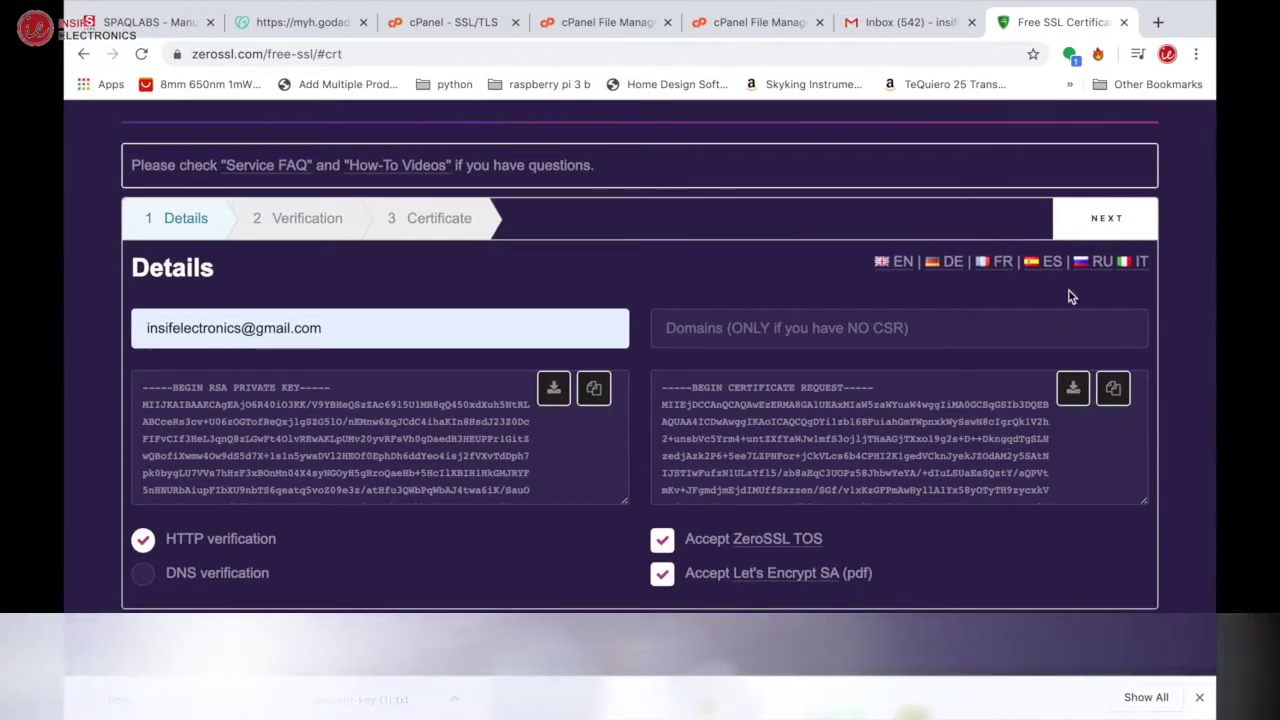
pyautogui.click(1099, 220)
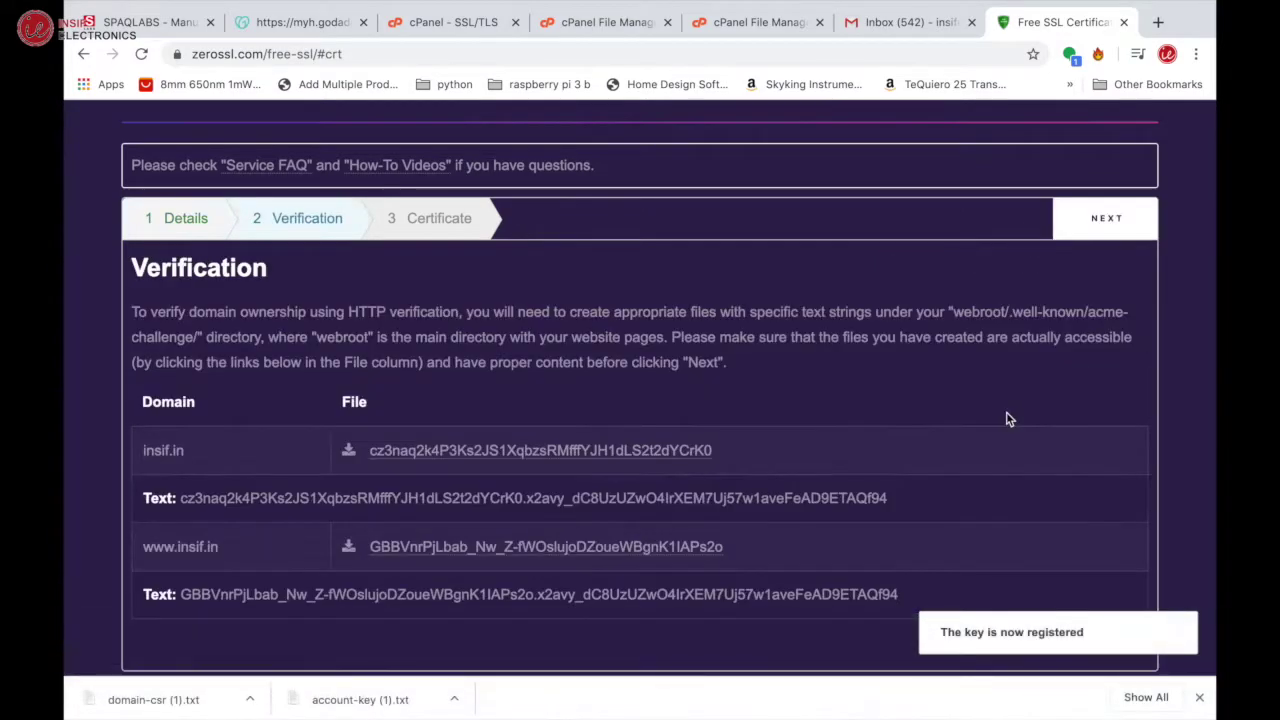
pyautogui.scroll(-1, 603, 444)
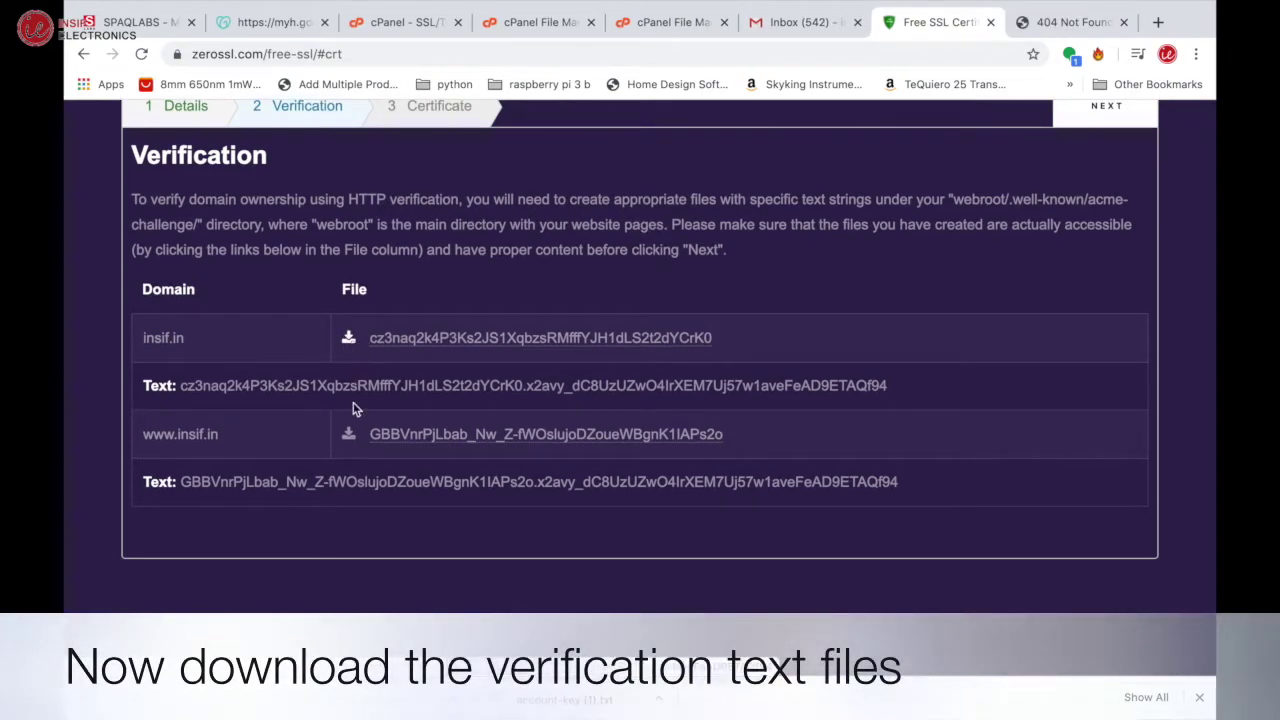
pyautogui.click(349, 437)
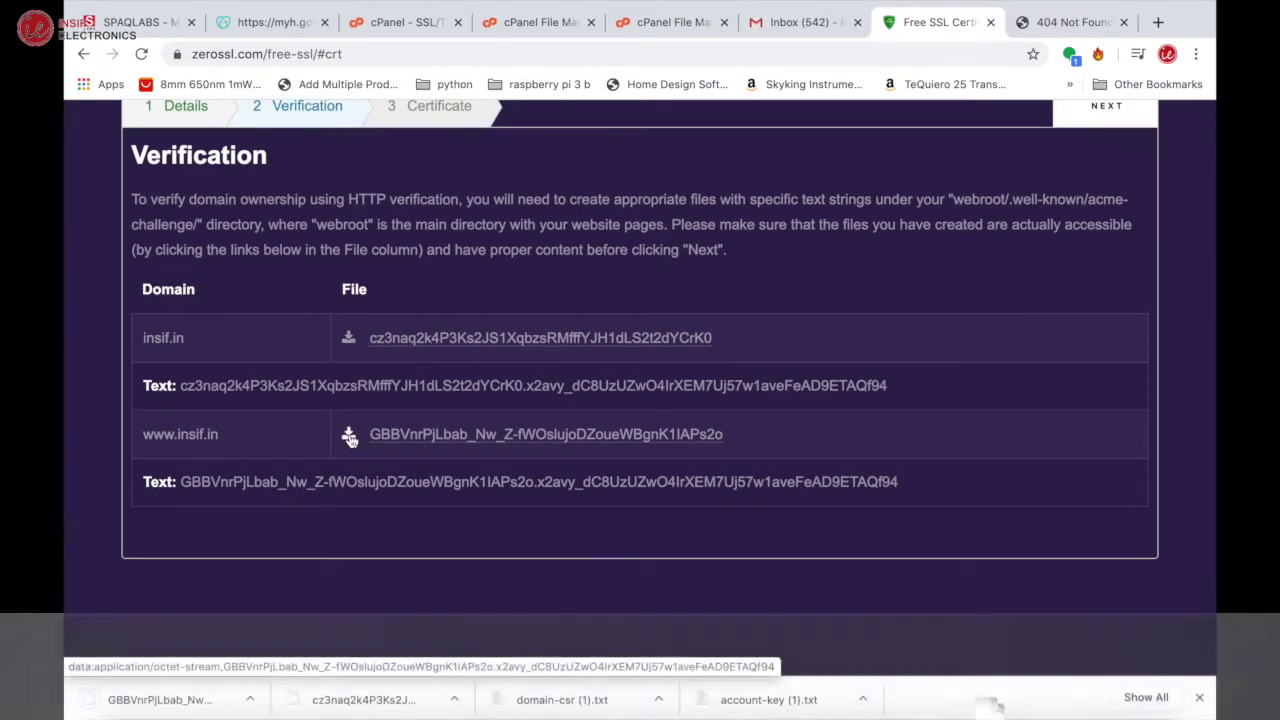
pyautogui.scroll(1, 281, 167)
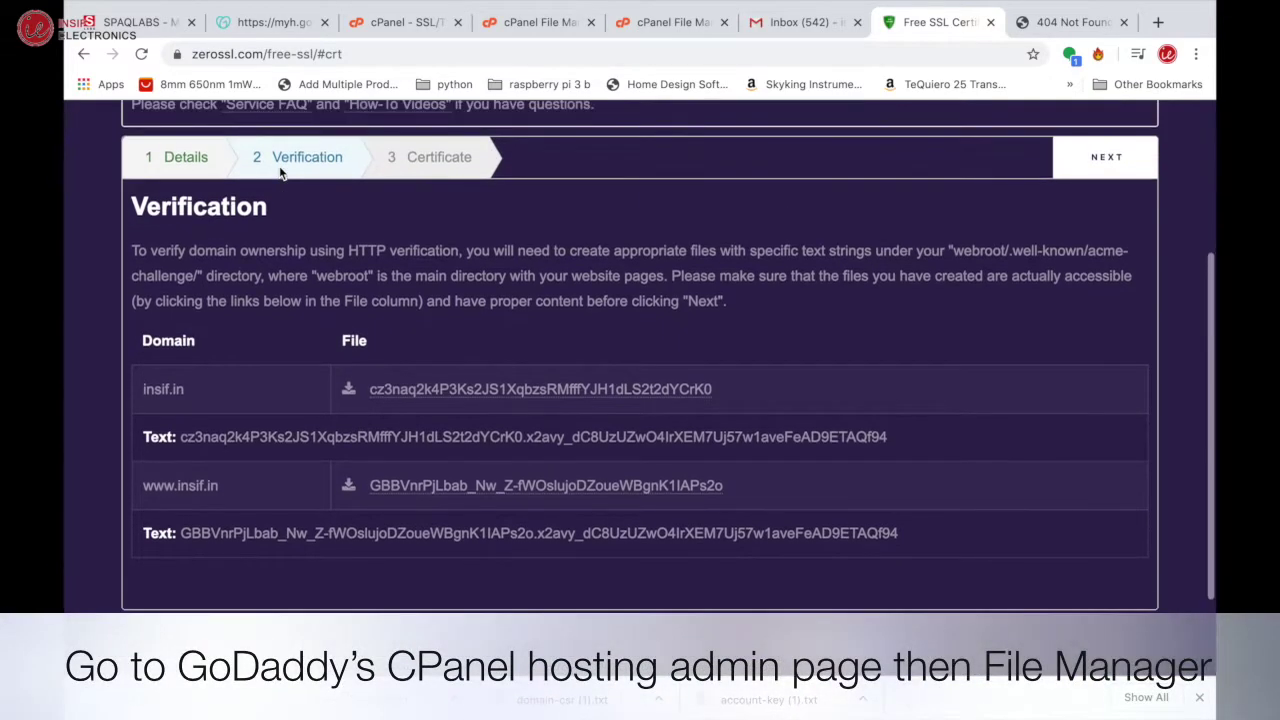
# Step: Switch to the cPanel File Manager and create a folder named .well-known in public_html/insif.in
pyautogui.click(515, 22)
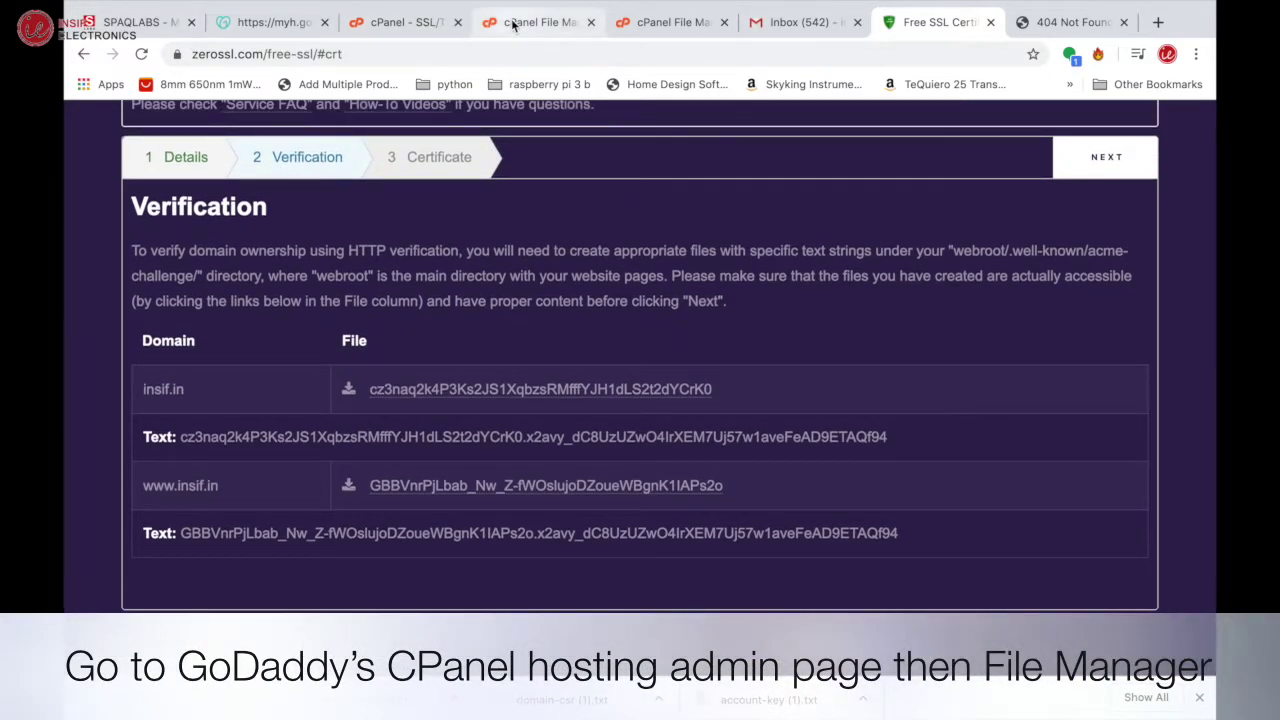
pyautogui.scroll(5, 455, 350)
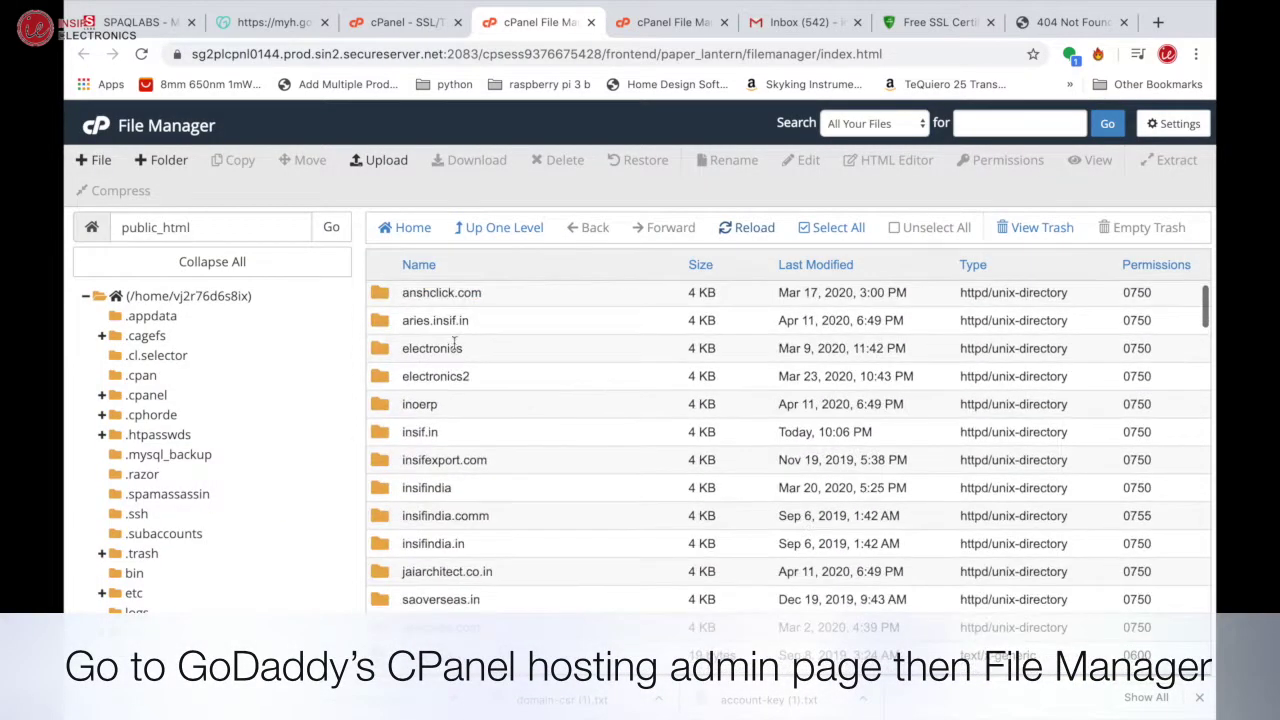
pyautogui.doubleClick(386, 432)
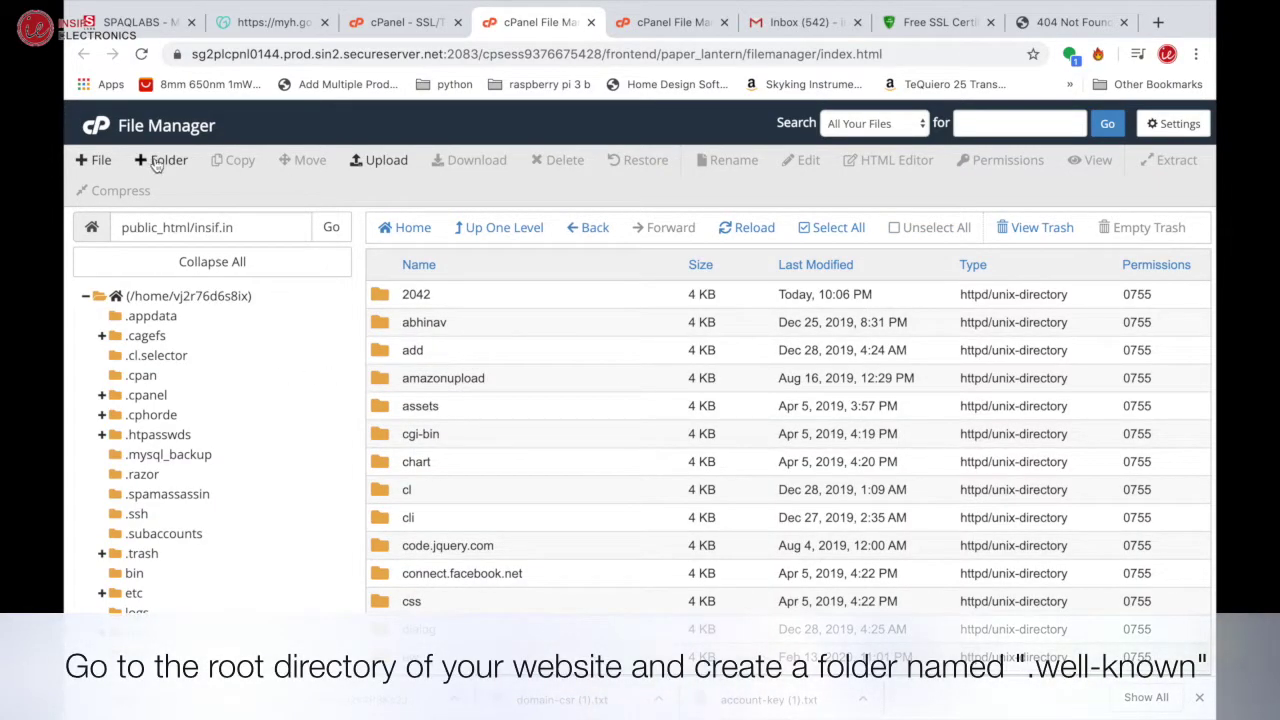
pyautogui.click(162, 160)
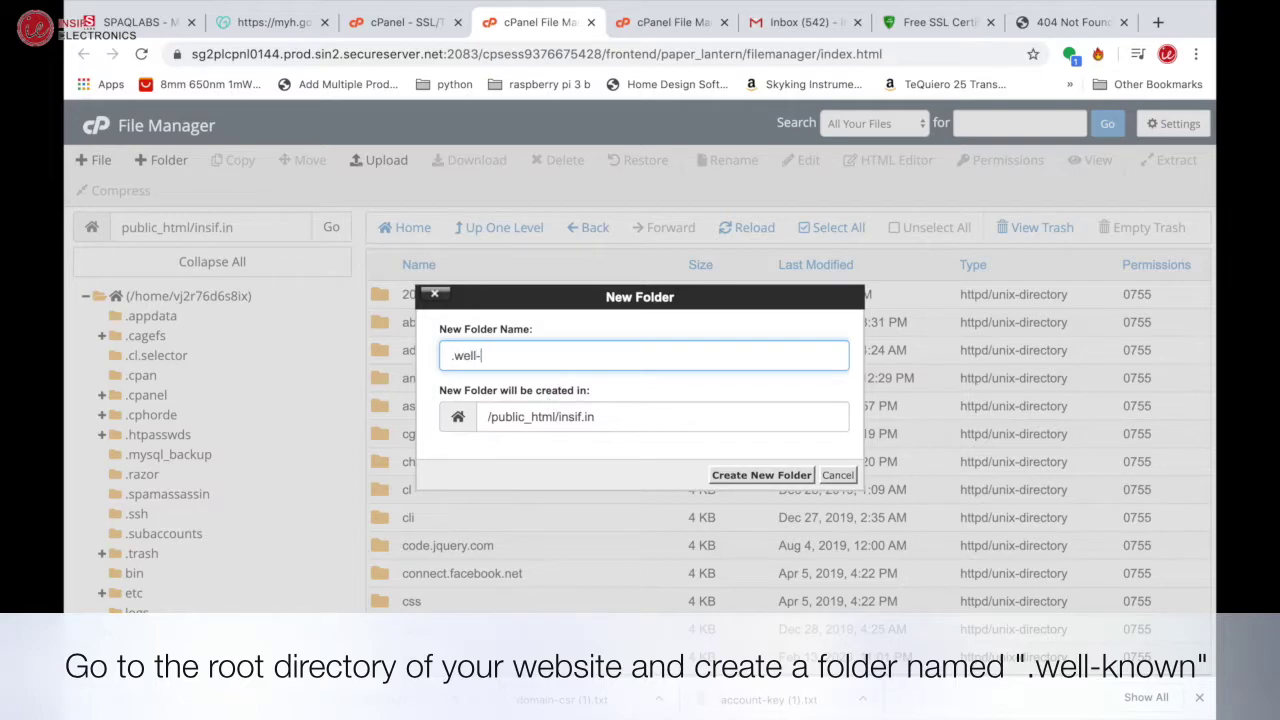
pyautogui.click(761, 475)
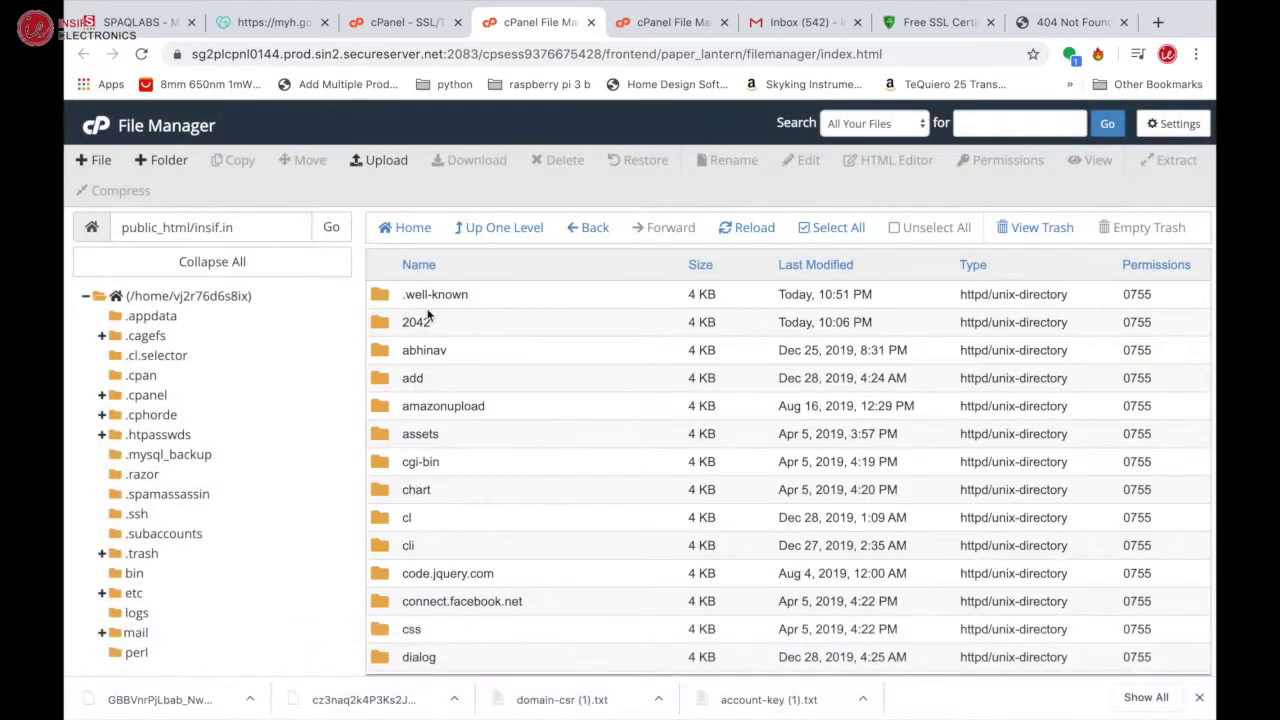
# Step: Create a folder named acme-challenge inside the .well-known folder
pyautogui.doubleClick(380, 296)
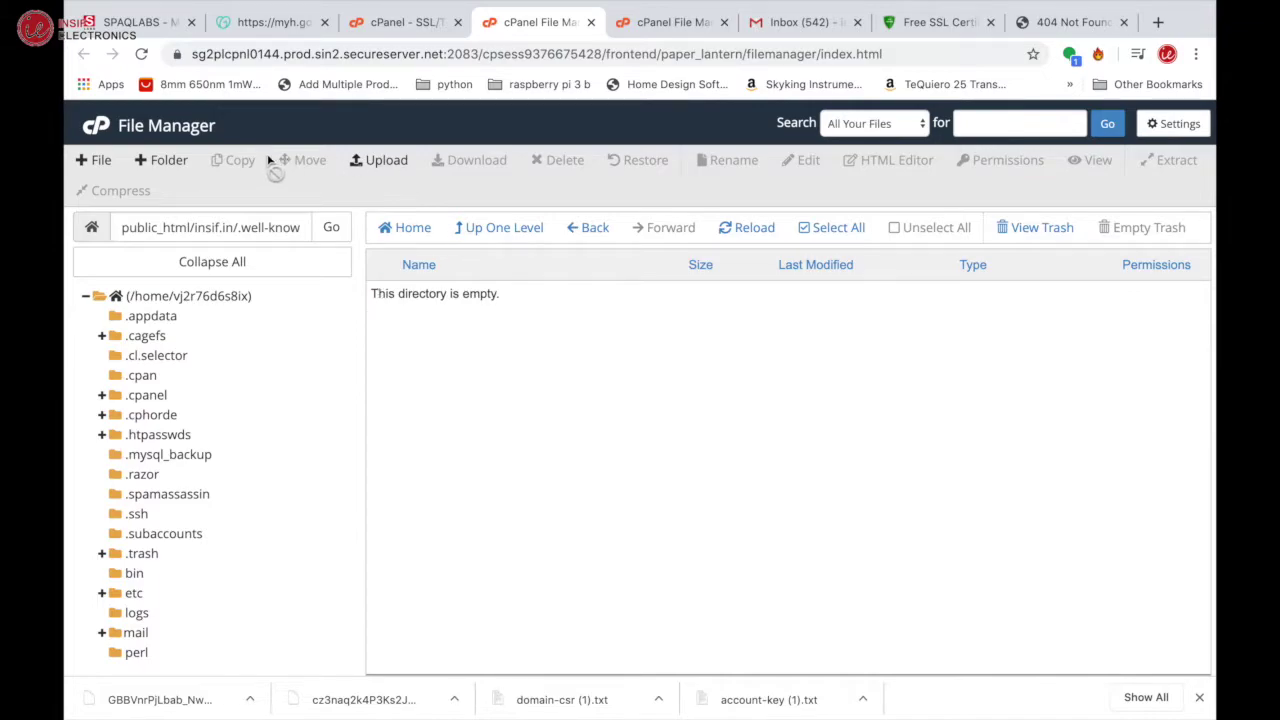
pyautogui.click(166, 160)
pyautogui.write('ac')
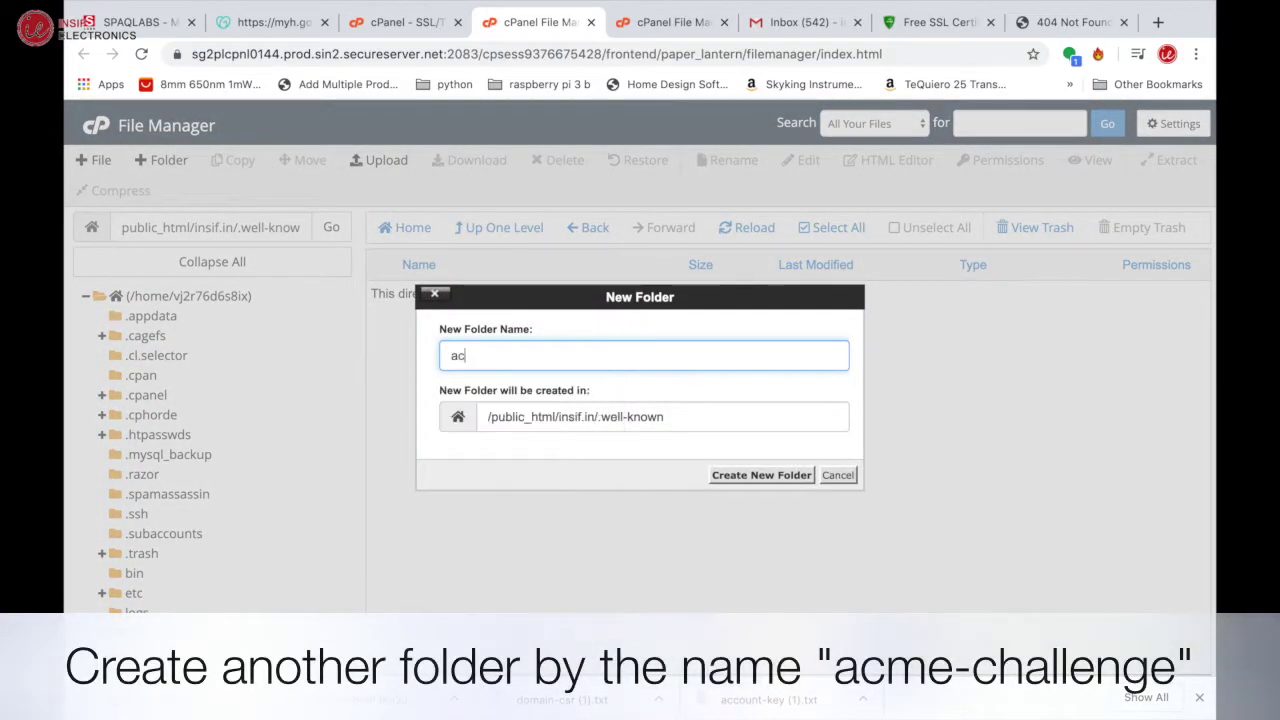
pyautogui.write('me-challenge')
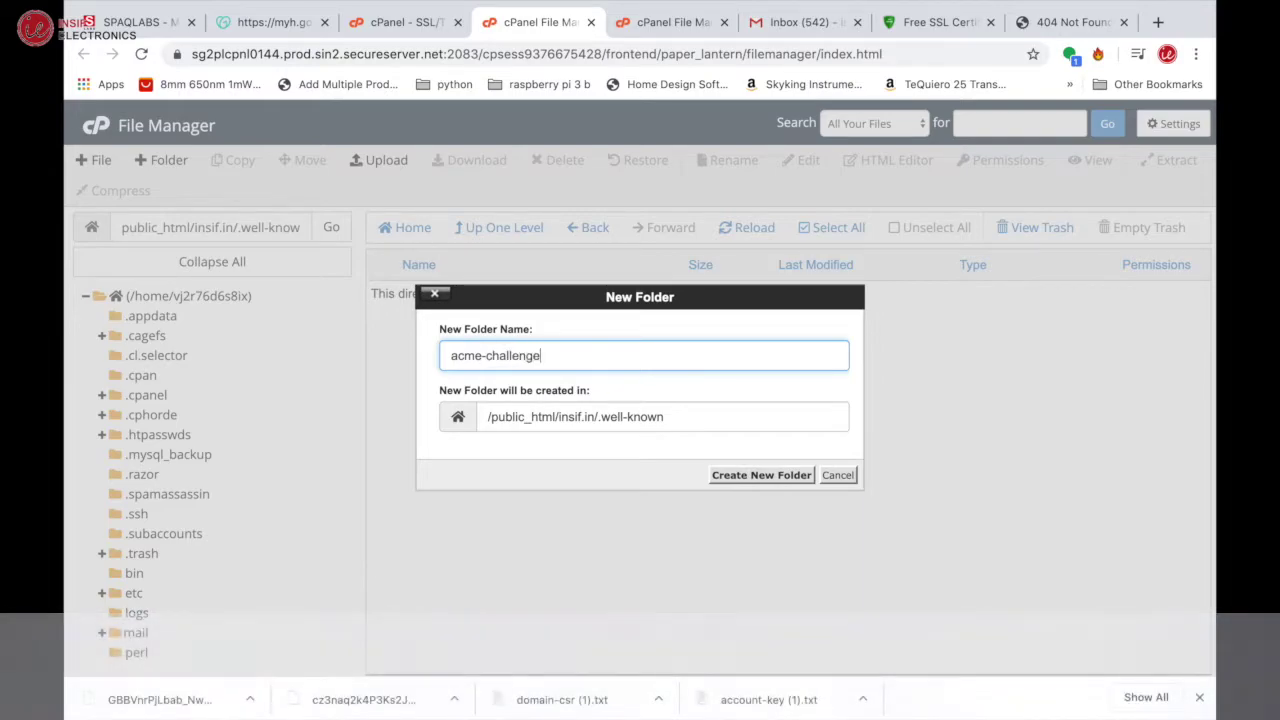
pyautogui.click(757, 476)
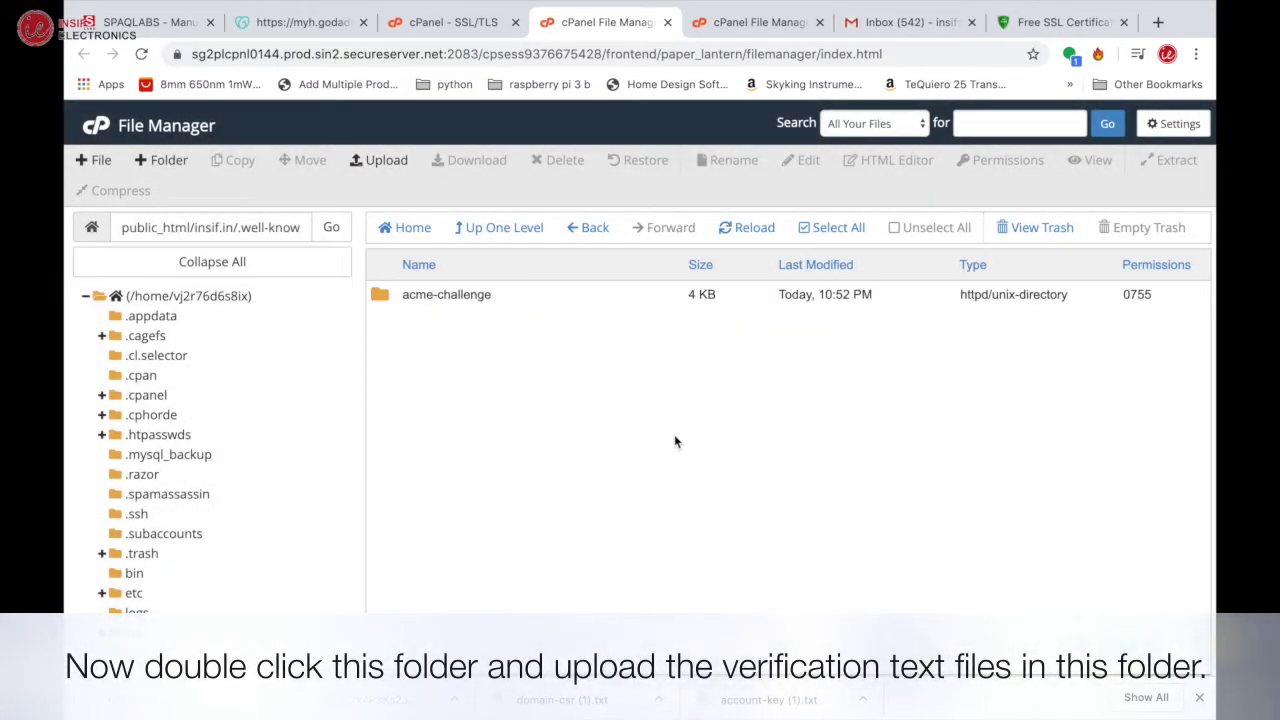
# Step: Upload both downloaded verification files from Downloads into the acme-challenge folder and refresh its file listing
pyautogui.doubleClick(385, 292)
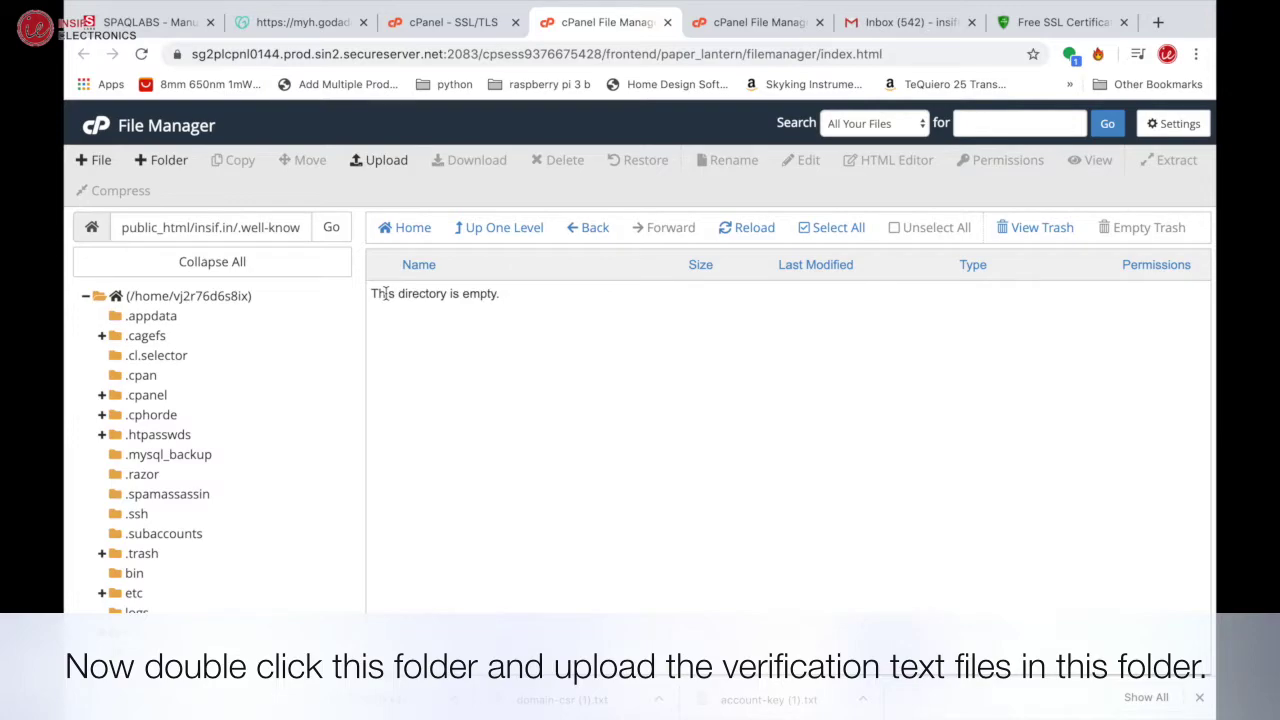
pyautogui.click(378, 162)
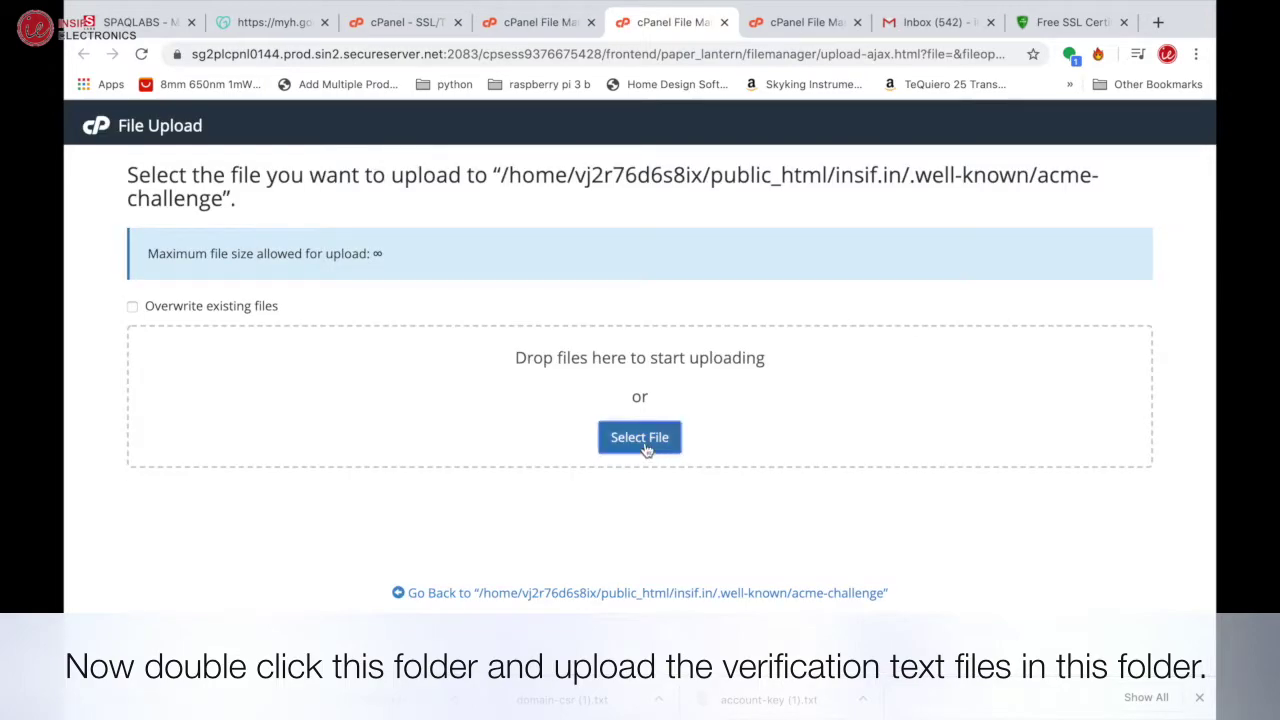
pyautogui.click(640, 437)
pyautogui.click(648, 69)
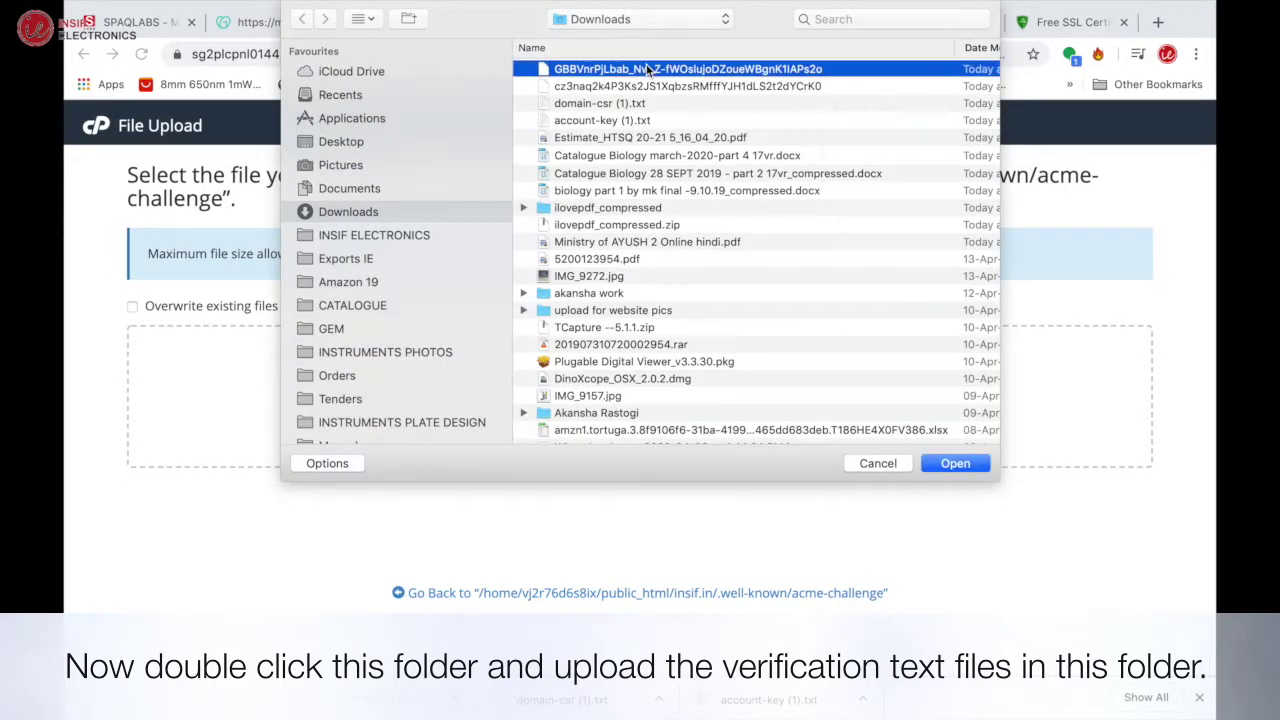
pyautogui.click(952, 463)
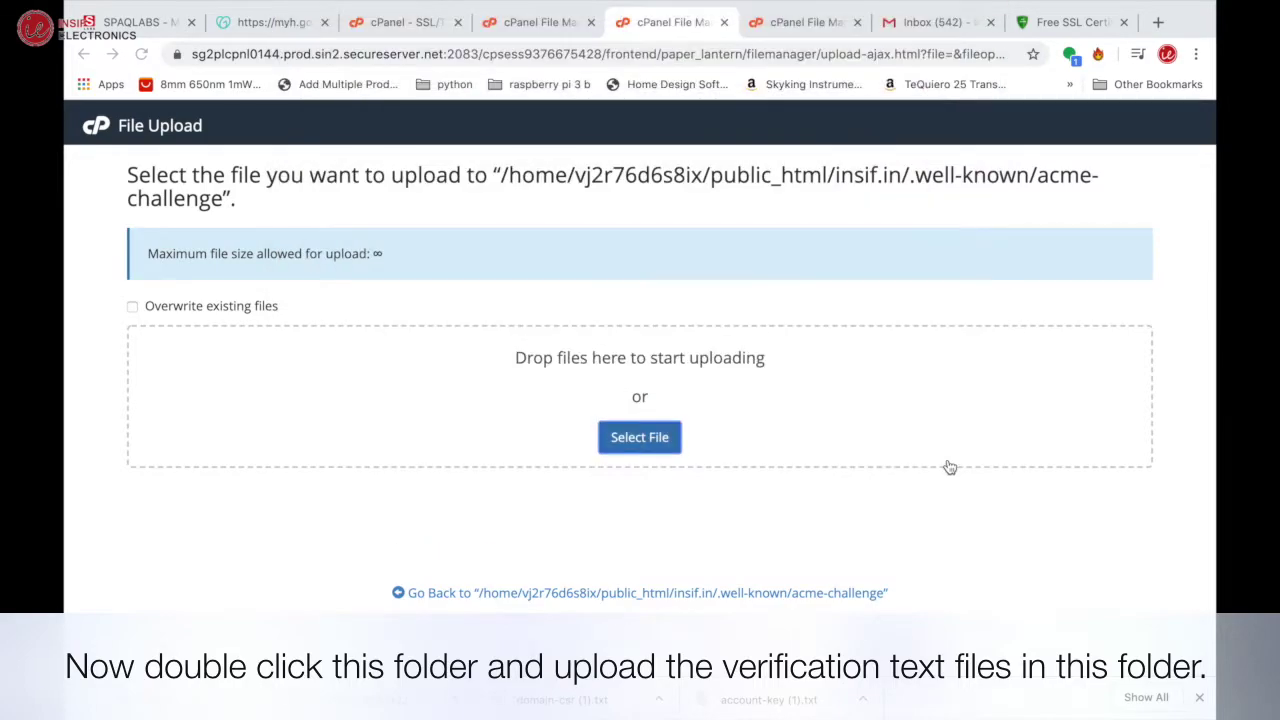
pyautogui.click(657, 437)
pyautogui.doubleClick(660, 85)
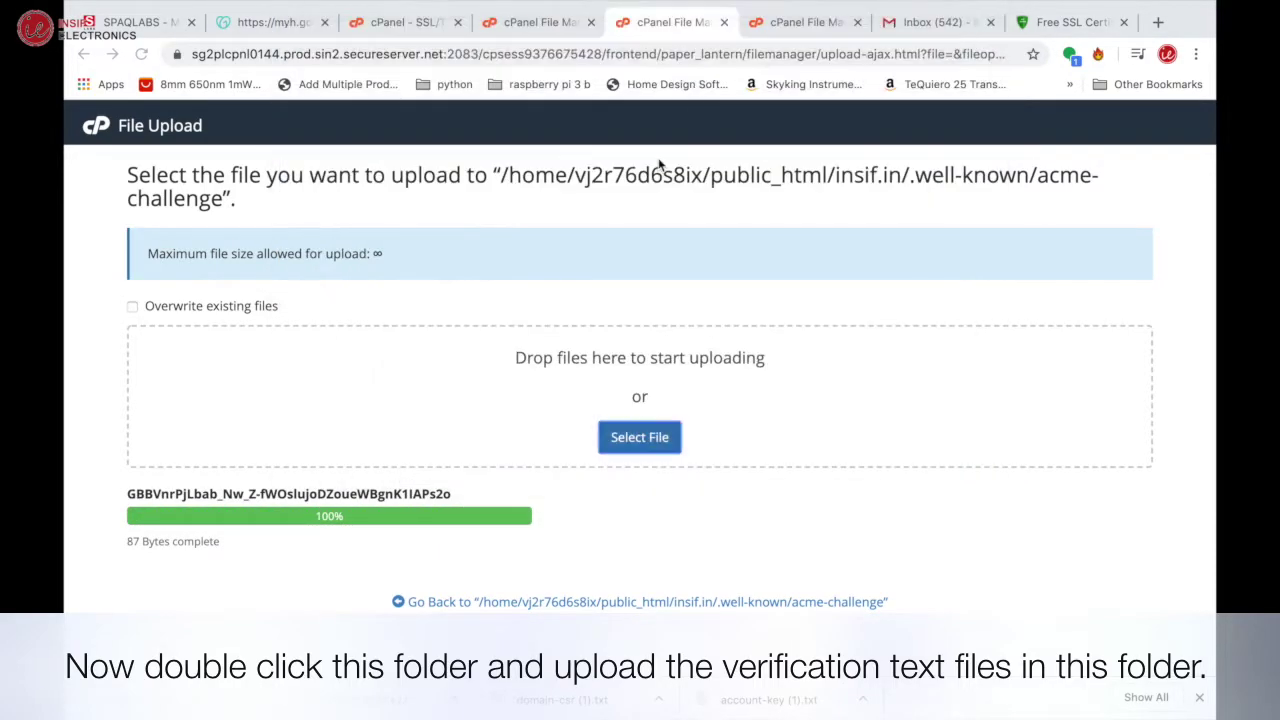
pyautogui.click(532, 22)
pyautogui.click(748, 228)
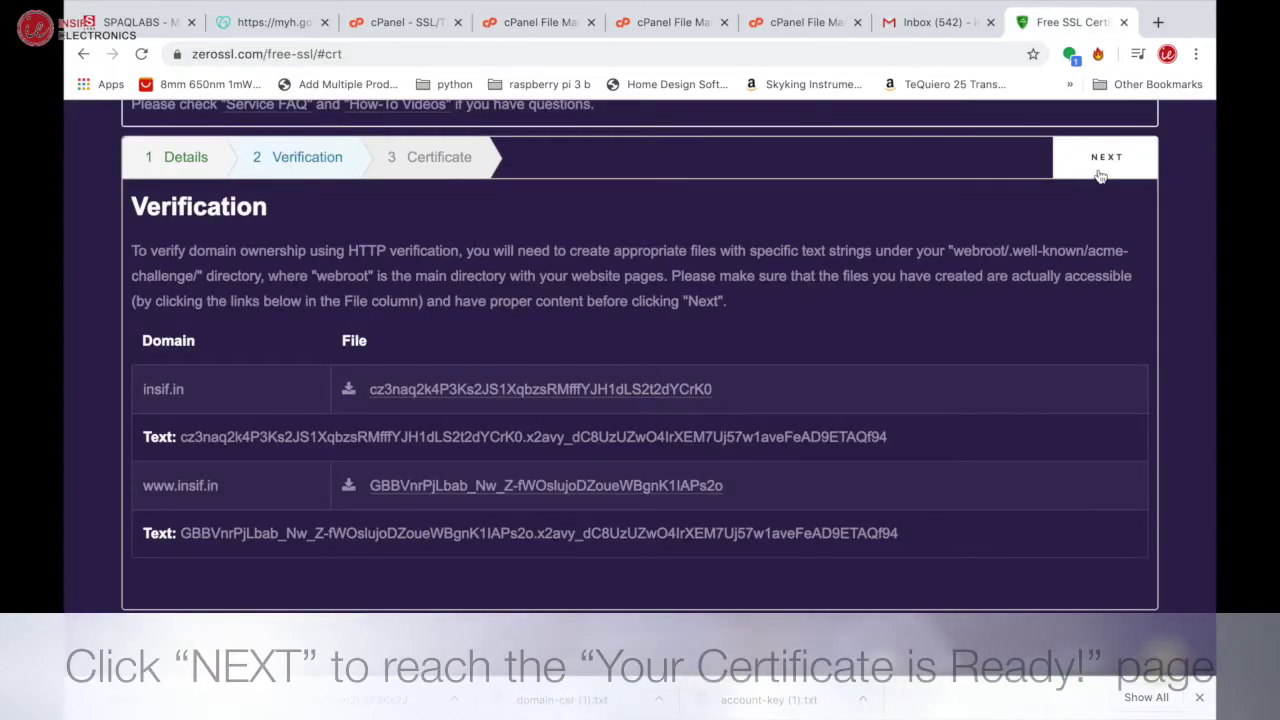
# Step: Submit the domain verification in the ZeroSSL wizard to reach the Certificate stage, and dismiss the downloads bar
pyautogui.click(1106, 164)
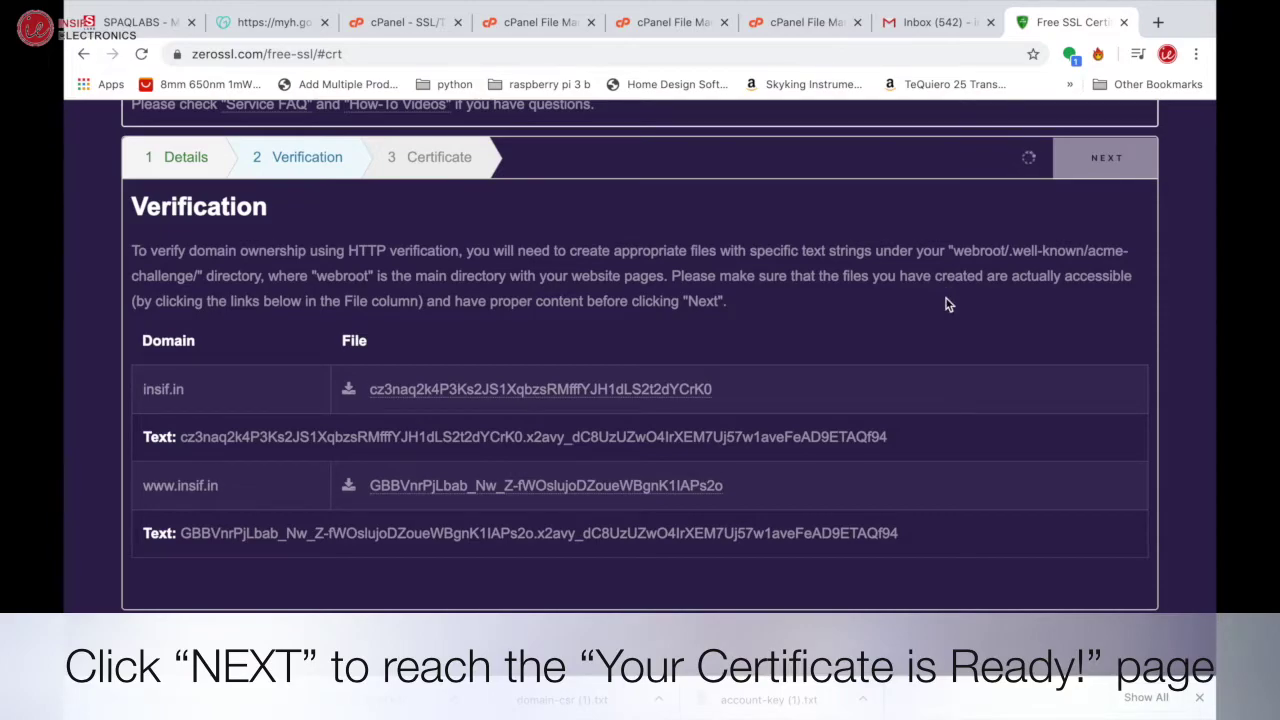
pyautogui.click(1201, 699)
pyautogui.scroll(2, 1020, 488)
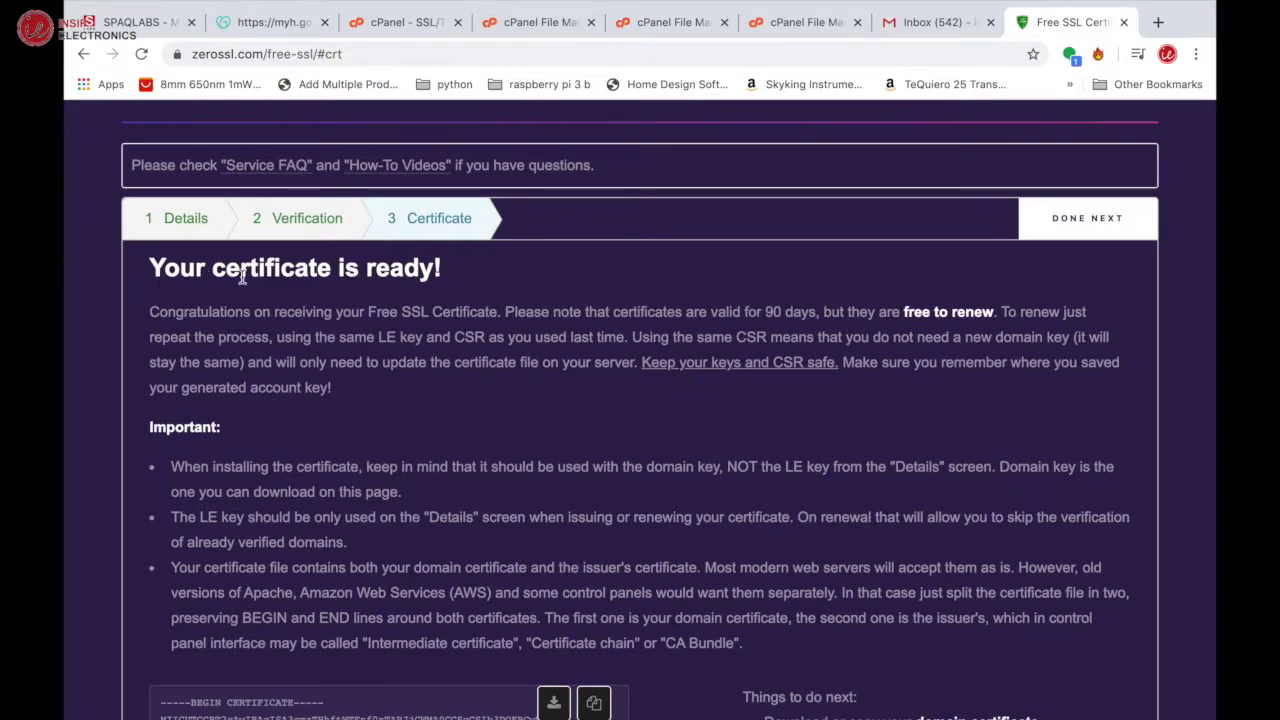
# Step: Look over the issued certificate and private key, then switch to cPanel and open the SSL/TLS page for managing SSL sites
pyautogui.scroll(-3, 399, 443)
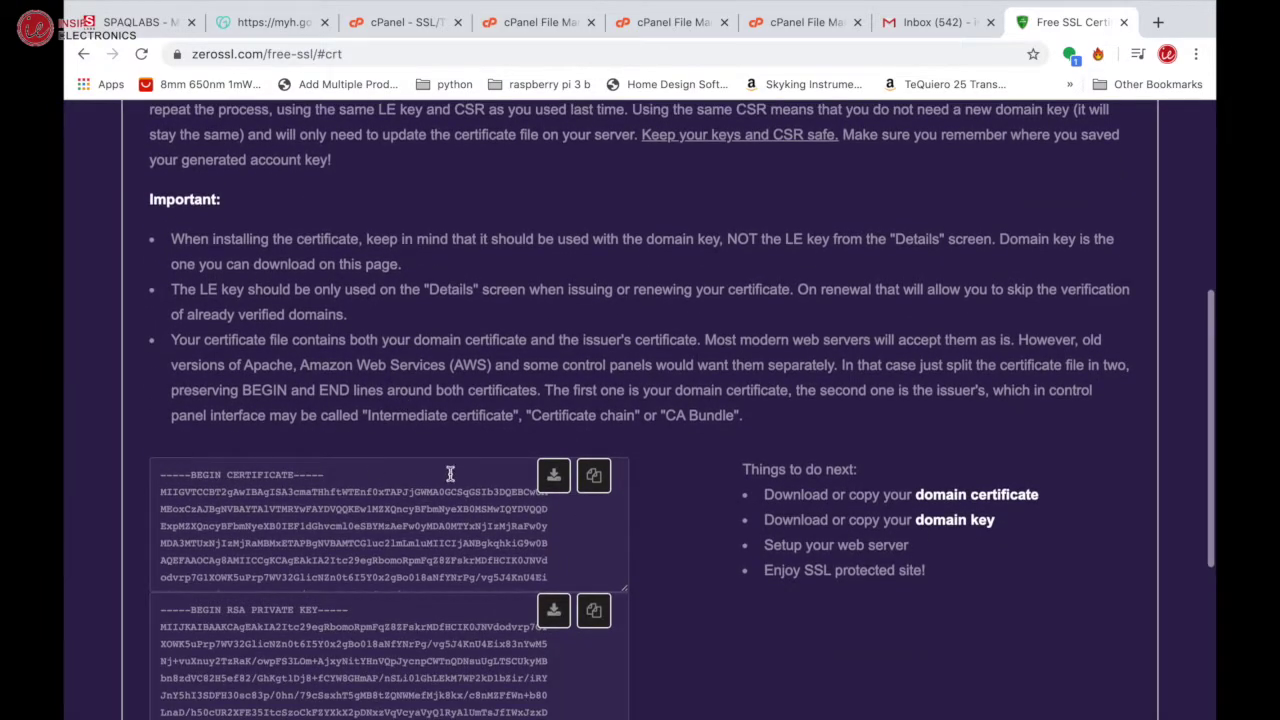
pyautogui.scroll(-3, 604, 502)
pyautogui.scroll(-3, 771, 543)
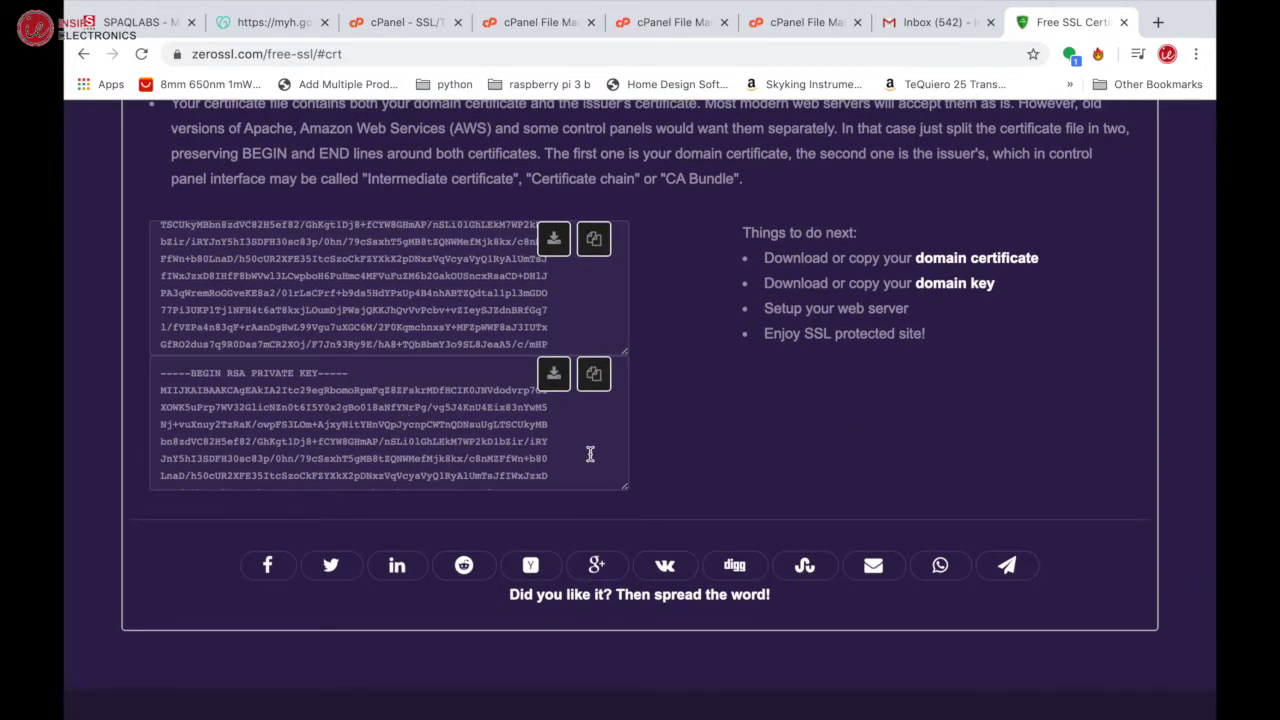
pyautogui.click(415, 22)
pyautogui.scroll(-4, 537, 480)
pyautogui.scroll(-8, 537, 480)
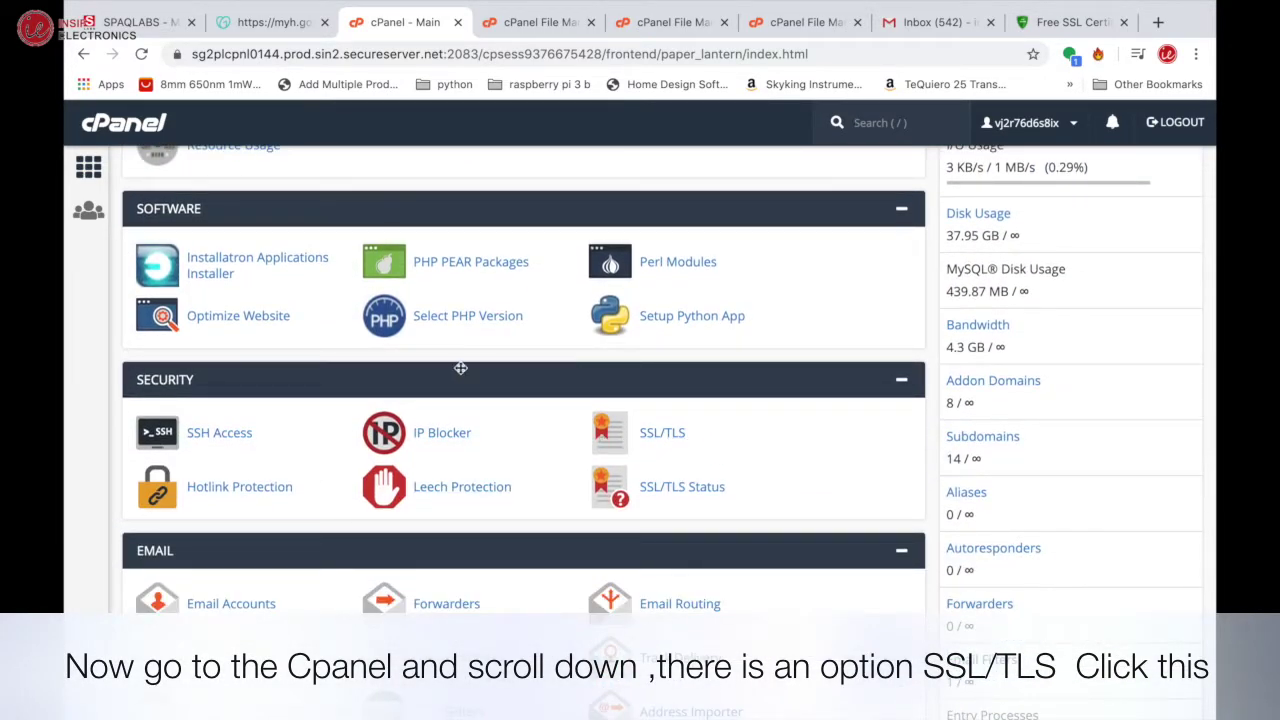
pyautogui.click(668, 433)
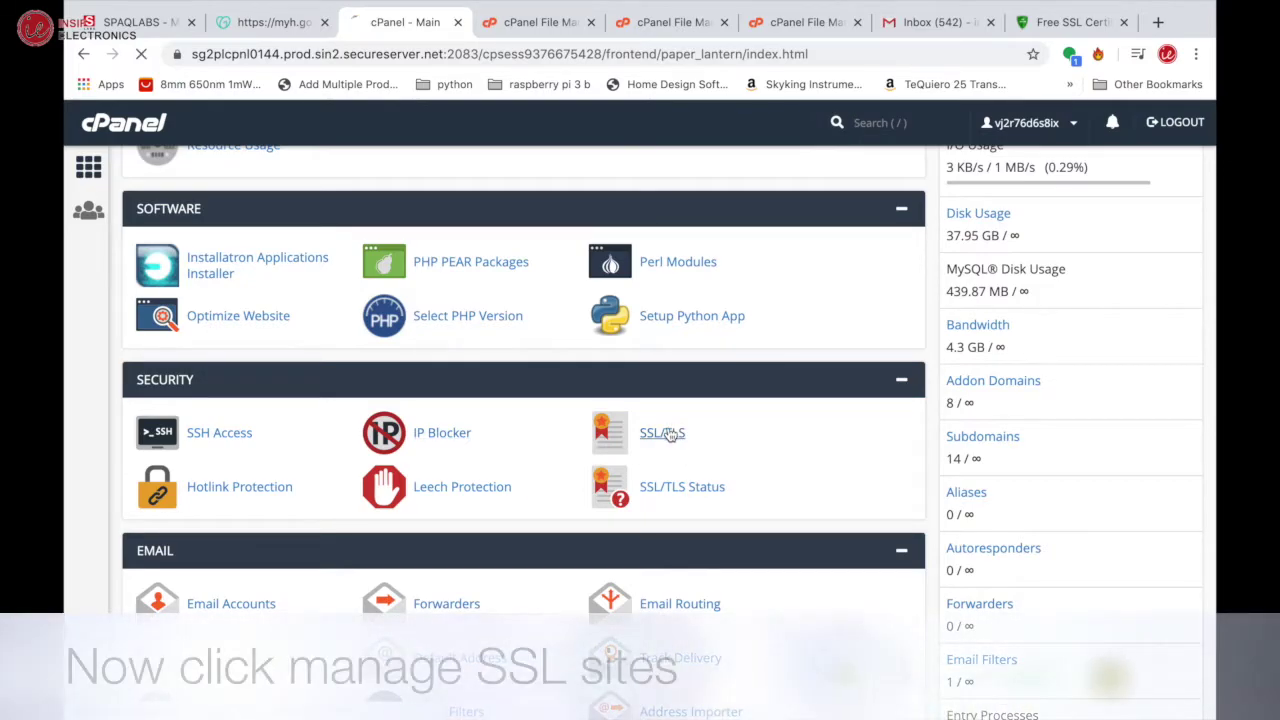
pyautogui.click(170, 578)
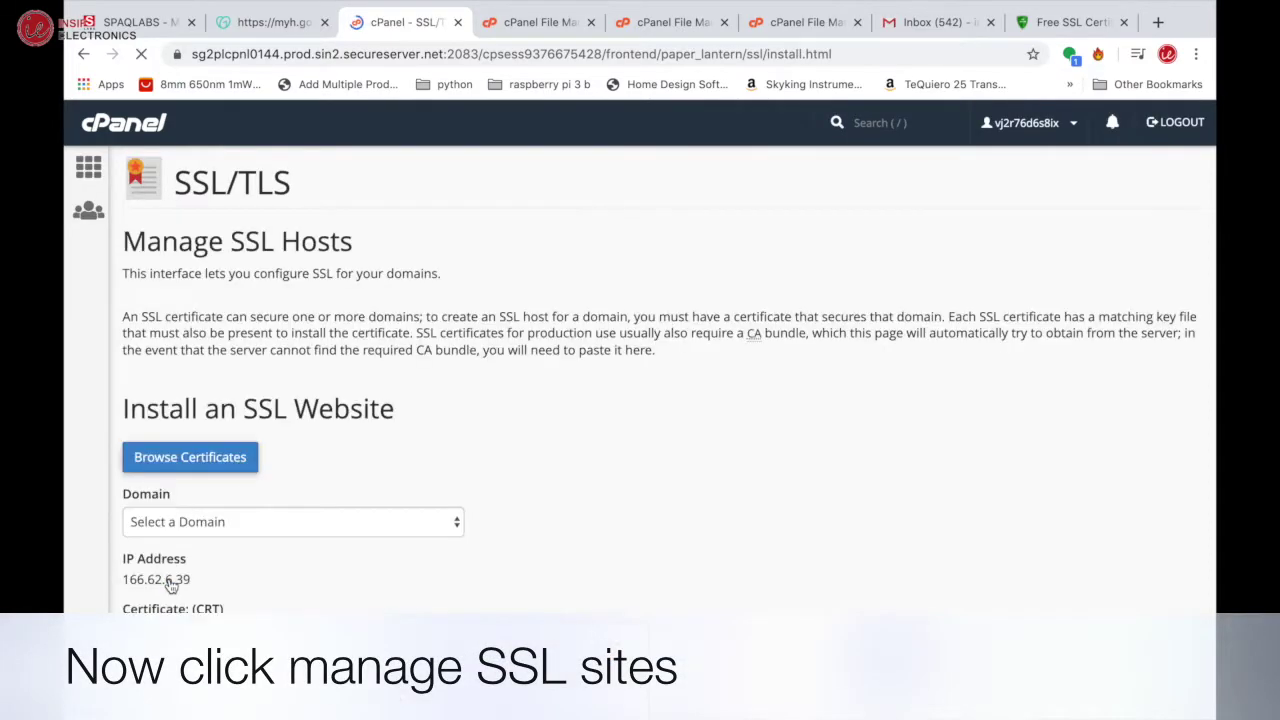
# Step: Select insif.in as the domain in the Install an SSL Website form
pyautogui.scroll(-3, 170, 585)
pyautogui.scroll(-5, 700, 414)
pyautogui.click(700, 414)
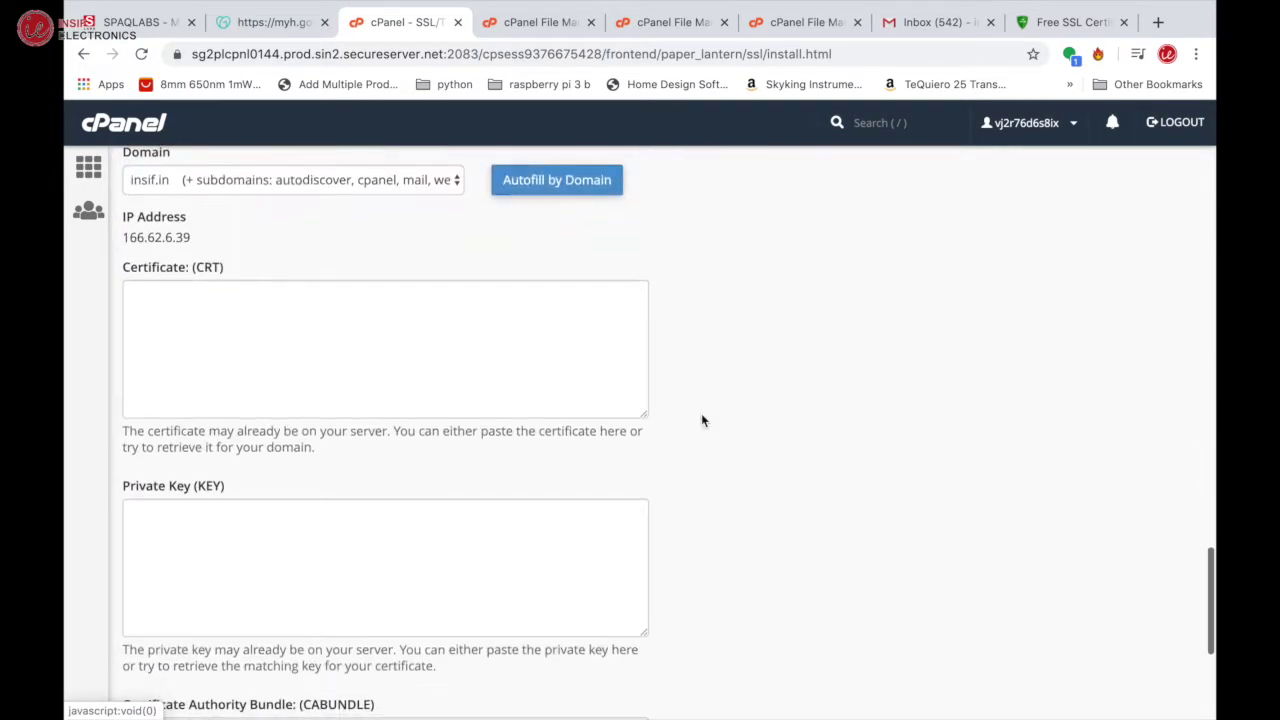
pyautogui.click(349, 185)
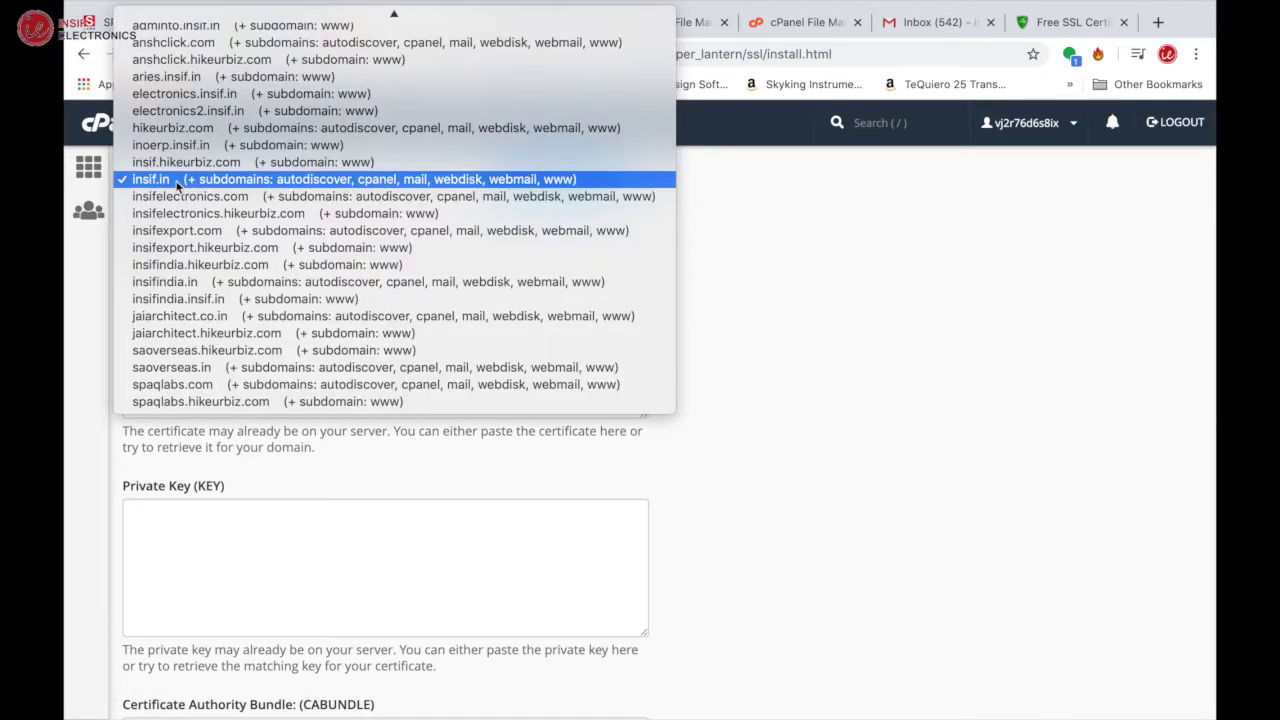
pyautogui.click(172, 180)
# Step: Copy the domain certificate from ZeroSSL into cPanel's Certificate (CRT) field and delete the second certificate block from it
pyautogui.click(236, 347)
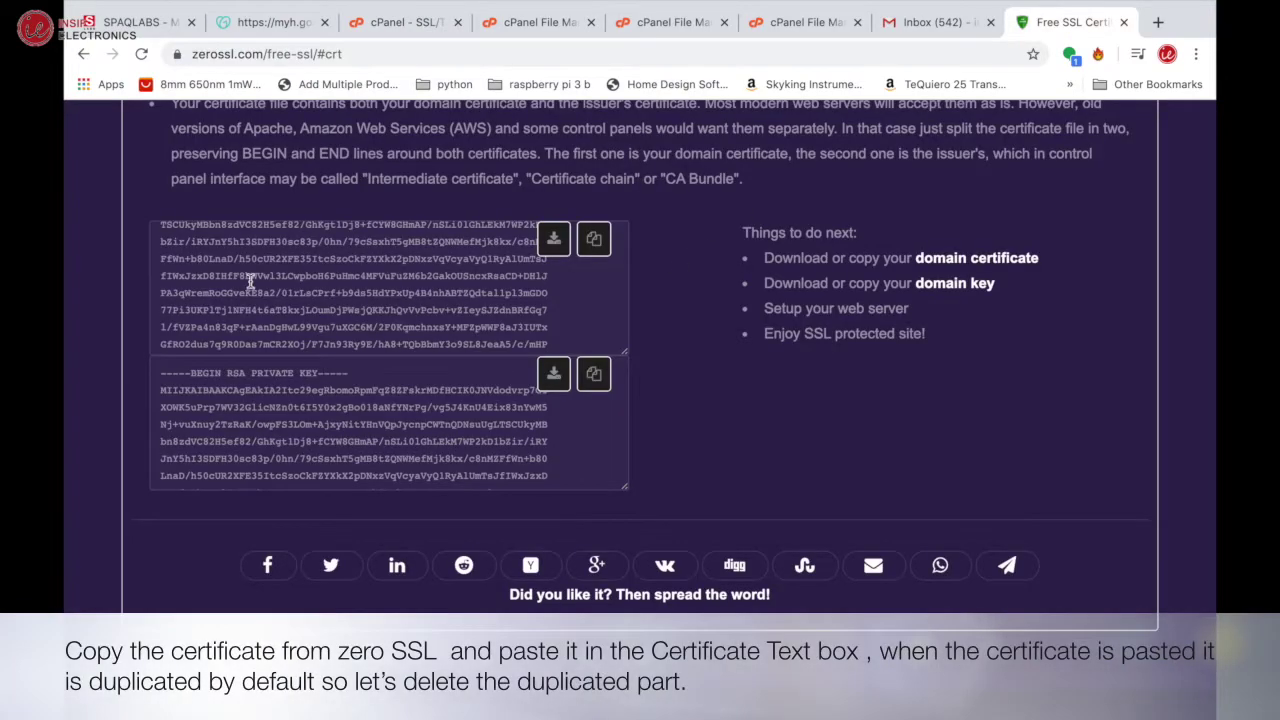
pyautogui.scroll(5, 250, 282)
pyautogui.click(593, 240)
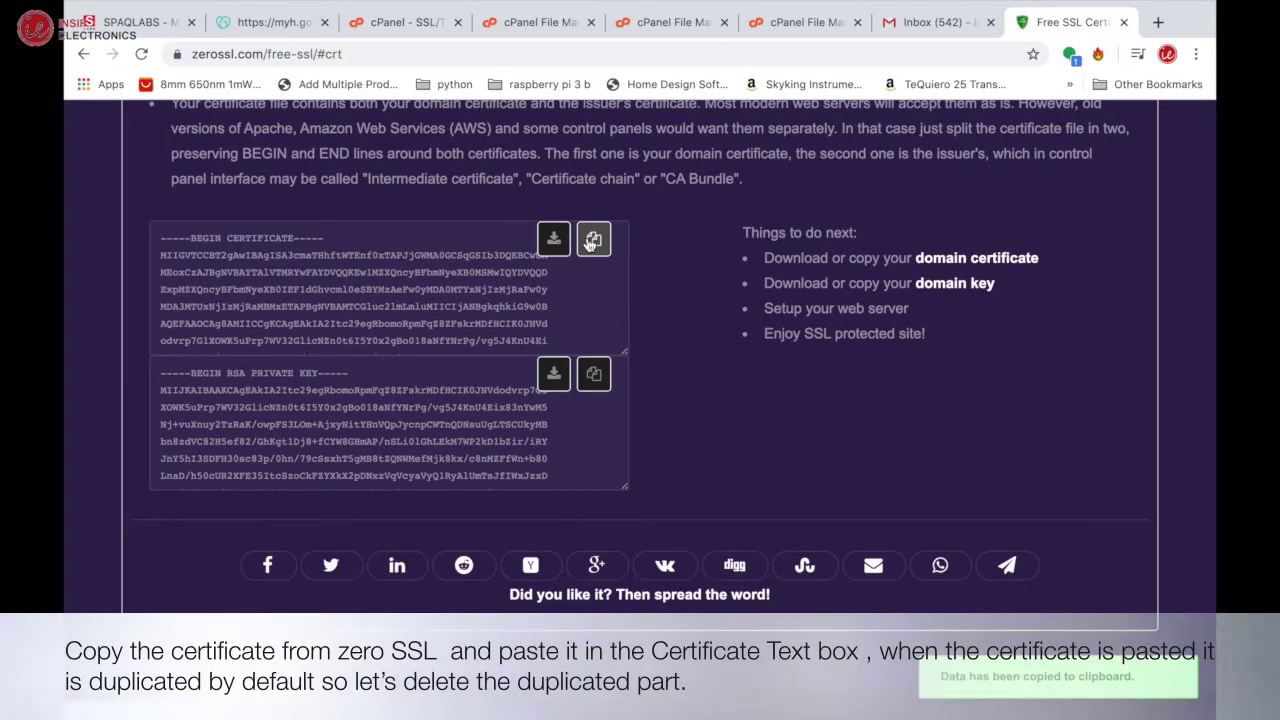
pyautogui.click(400, 22)
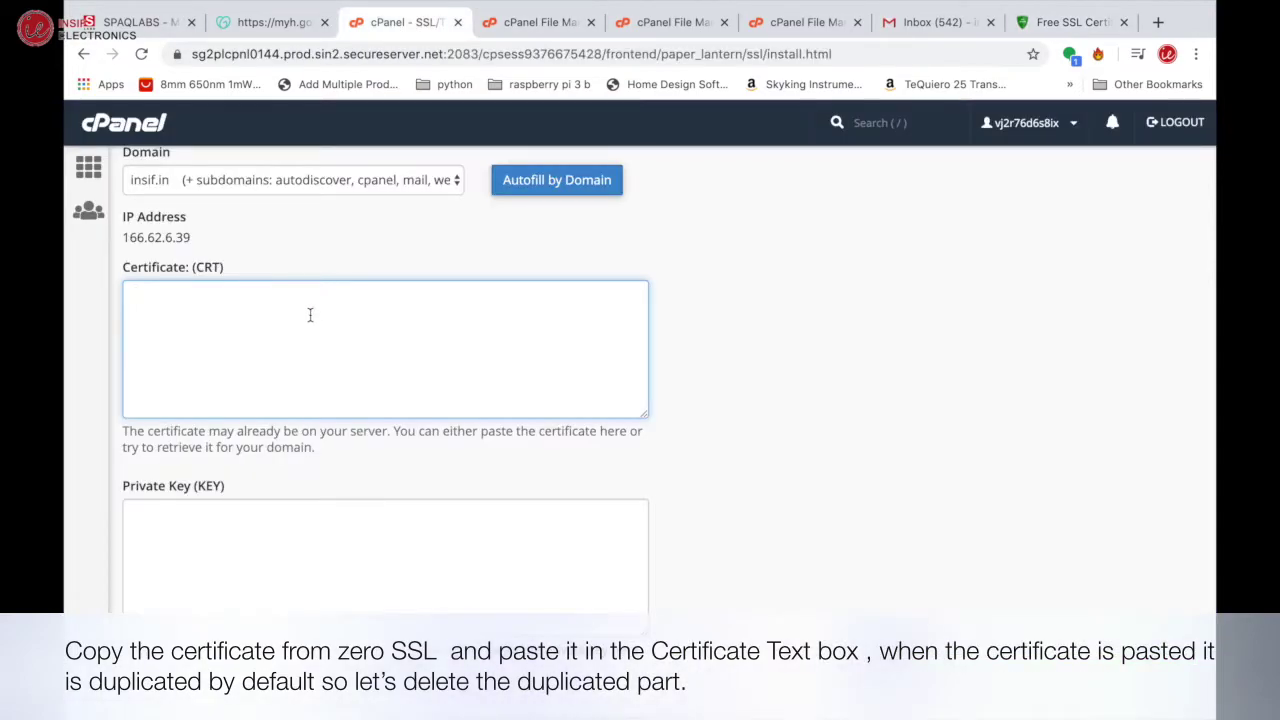
pyautogui.rightClick(307, 325)
pyautogui.click(346, 429)
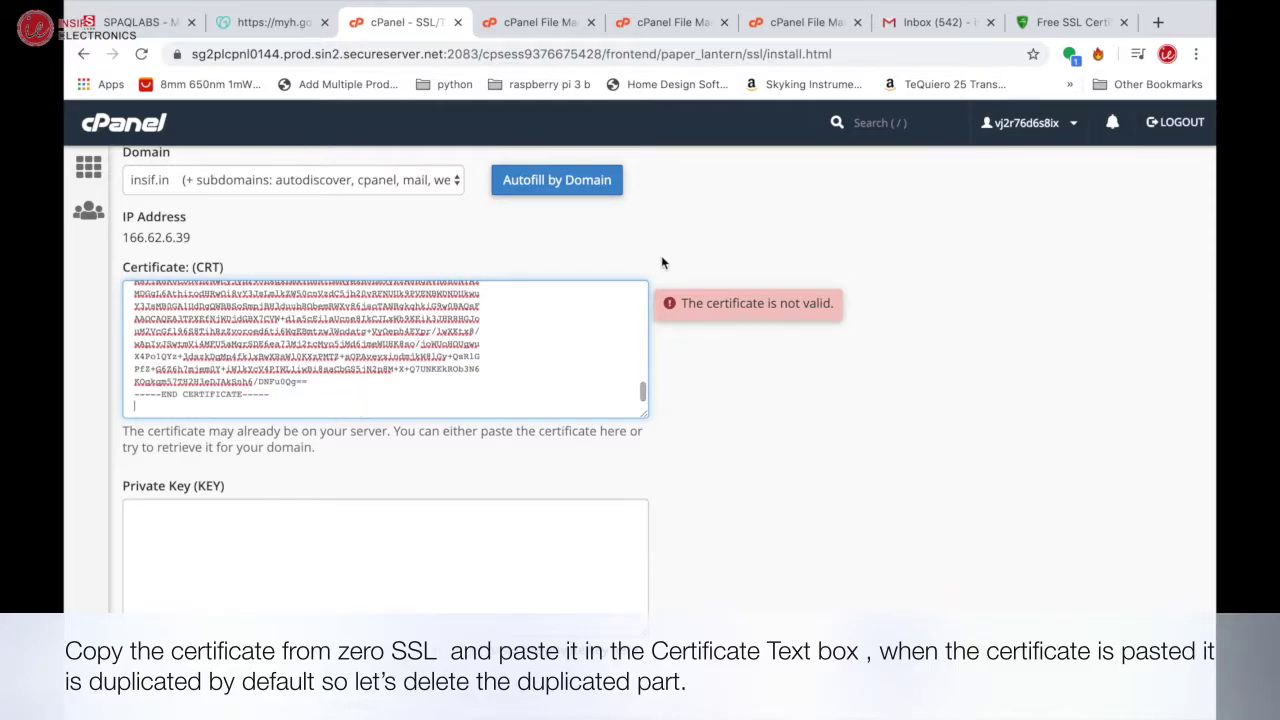
pyautogui.moveTo(268, 393); pyautogui.dragTo(135, 288)
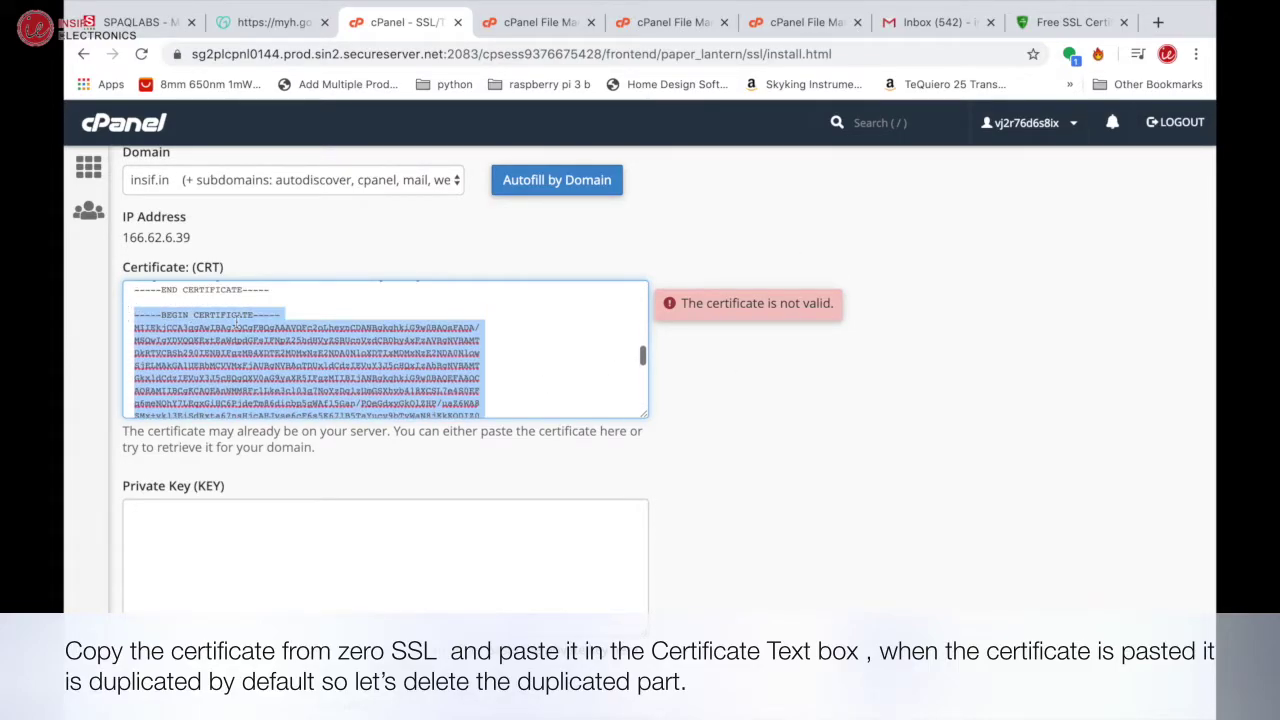
pyautogui.press('BackSpace')
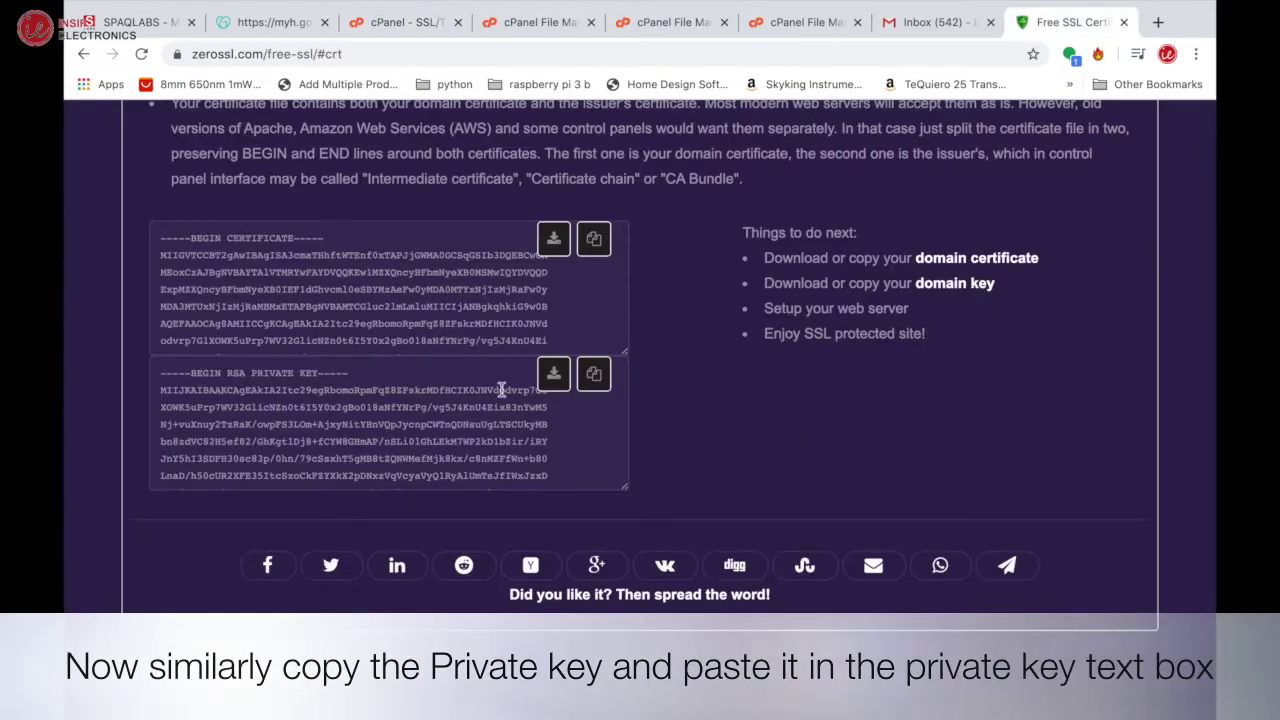
# Step: Copy the RSA private key from ZeroSSL and paste it into cPanel's Private Key (KEY) field
pyautogui.click(593, 374)
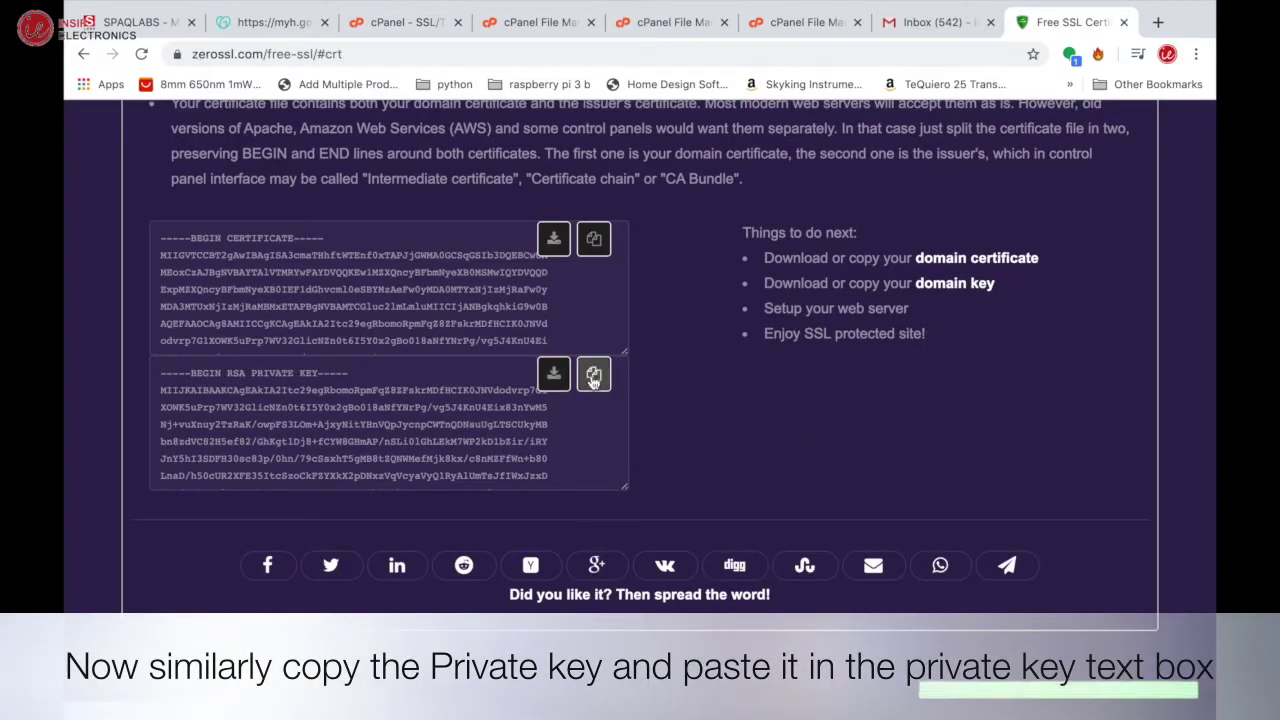
pyautogui.click(406, 22)
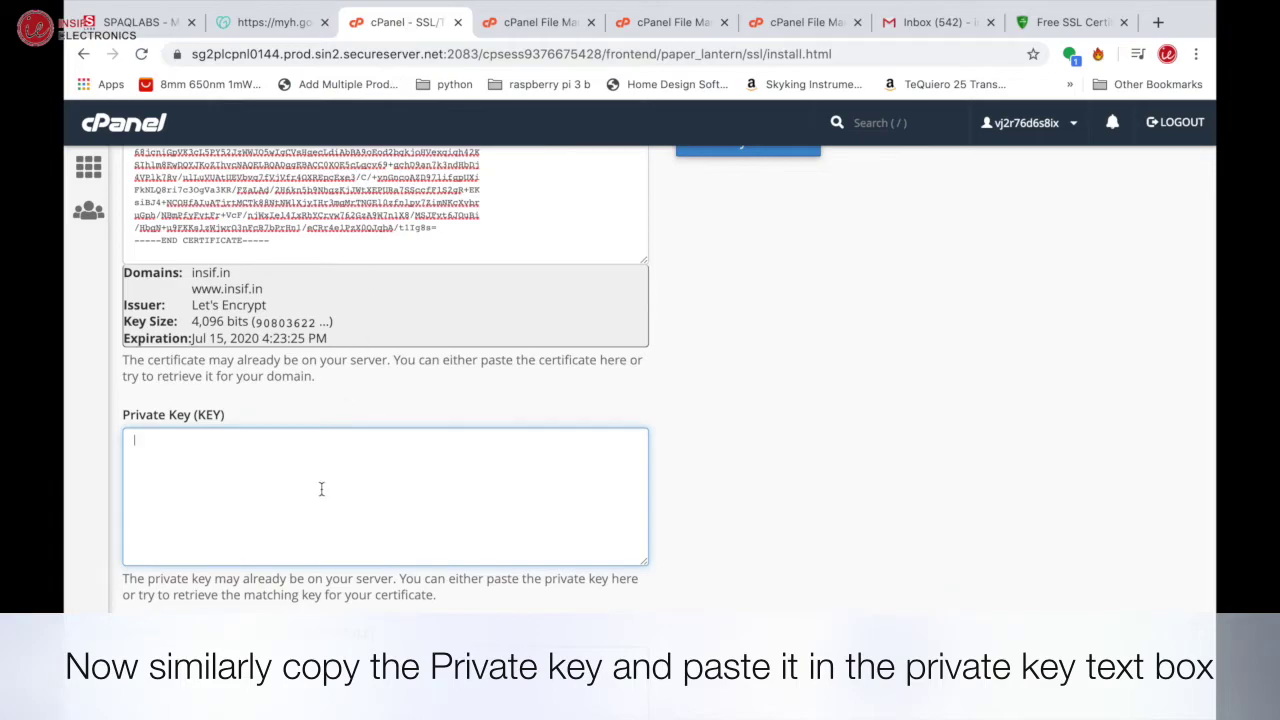
pyautogui.rightClick(330, 446)
pyautogui.click(368, 562)
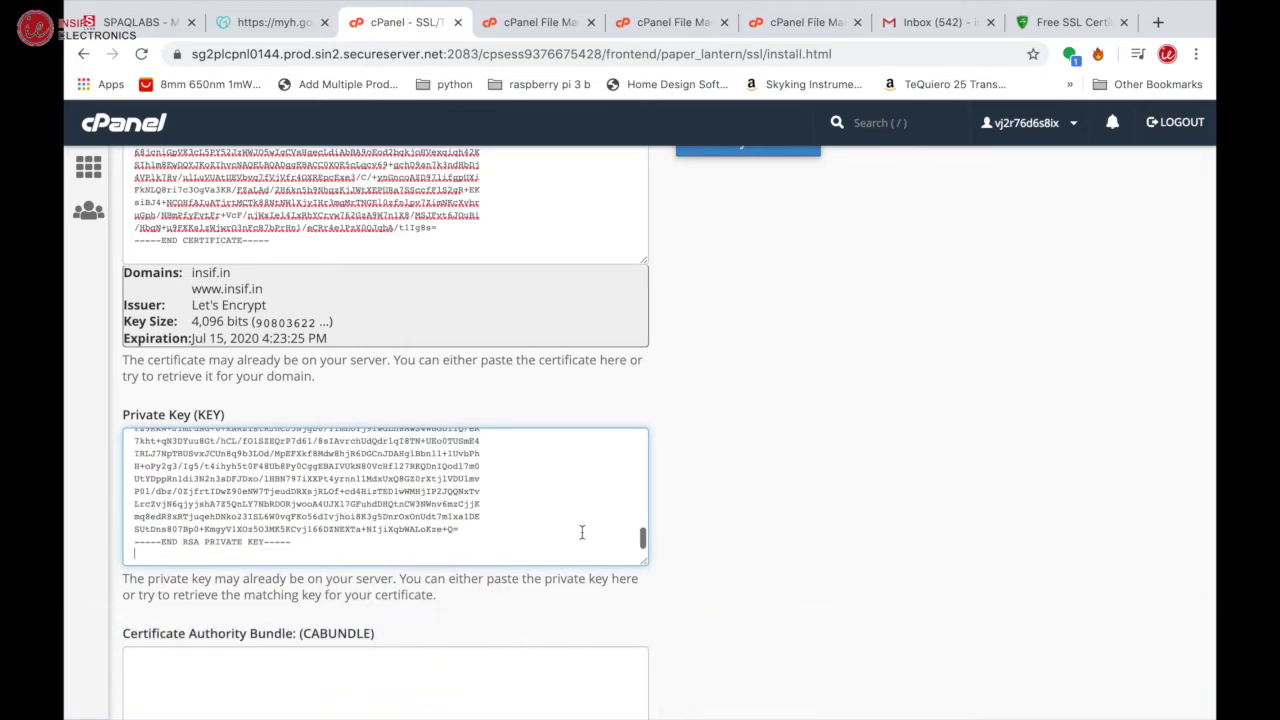
# Step: Install the certificate for insif.in with the CA bundle left empty, and acknowledge the installation message
pyautogui.scroll(-5, 776, 534)
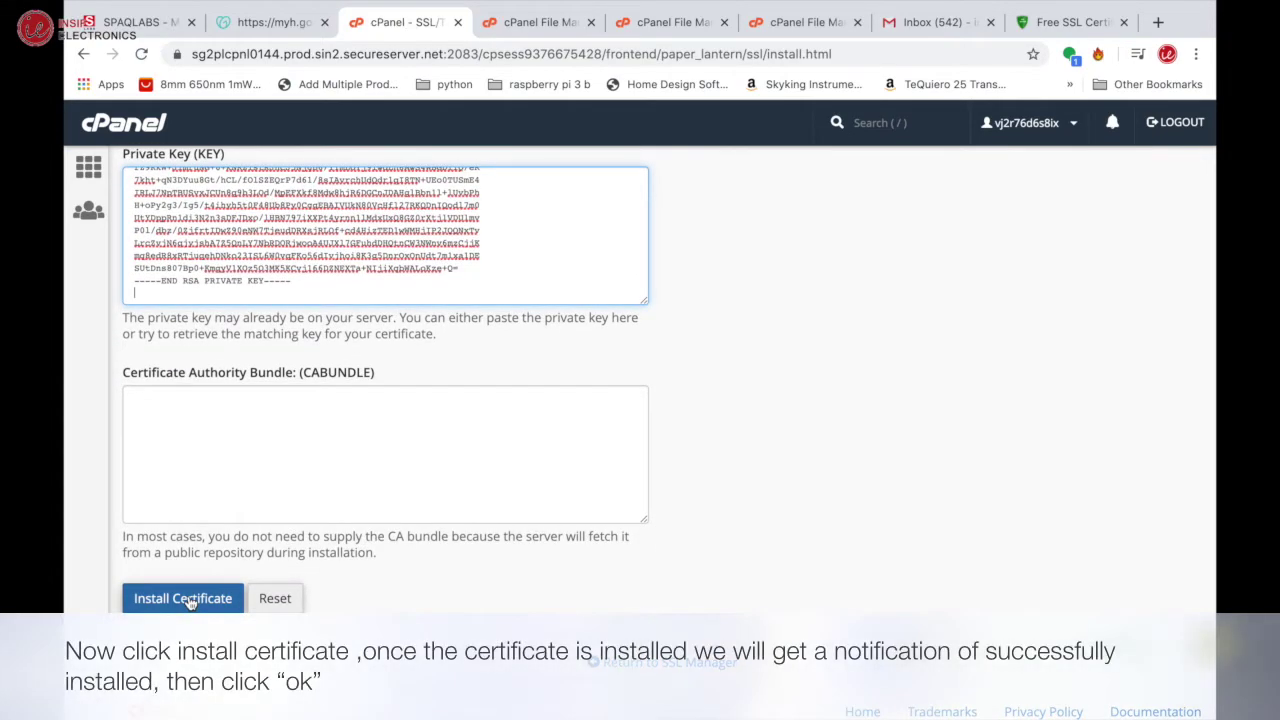
pyautogui.click(183, 598)
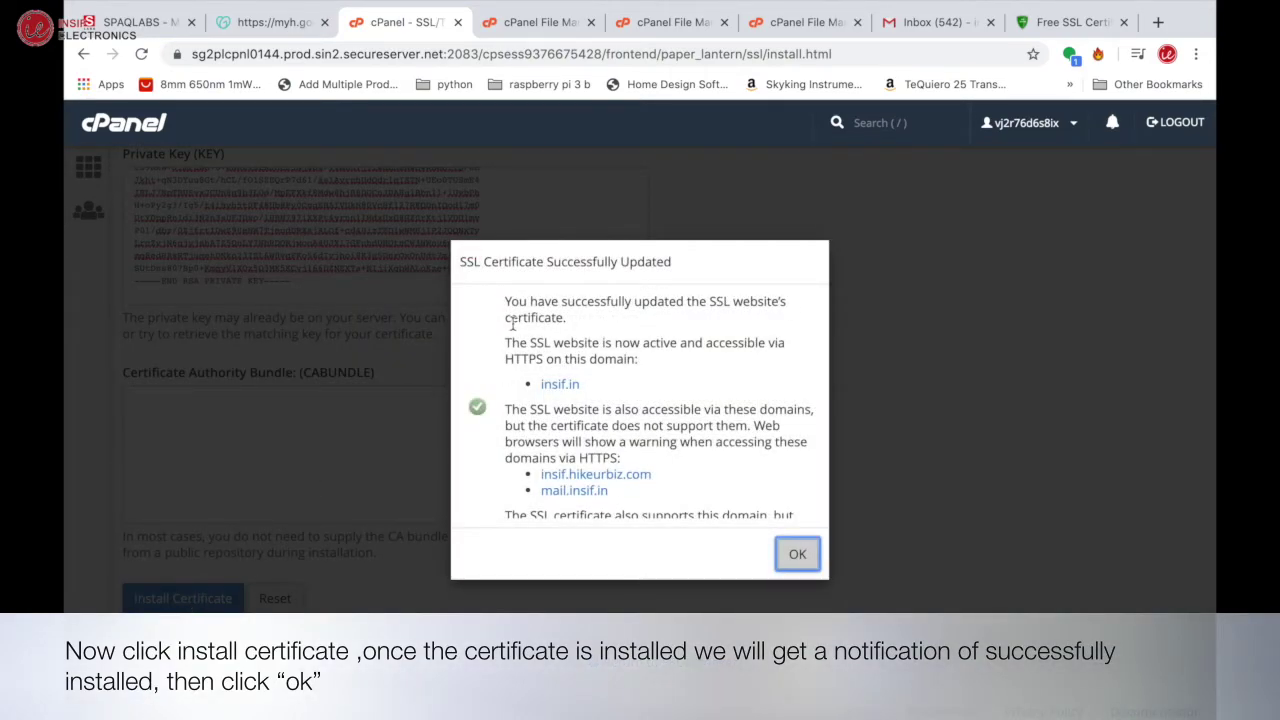
pyautogui.scroll(-2, 660, 492)
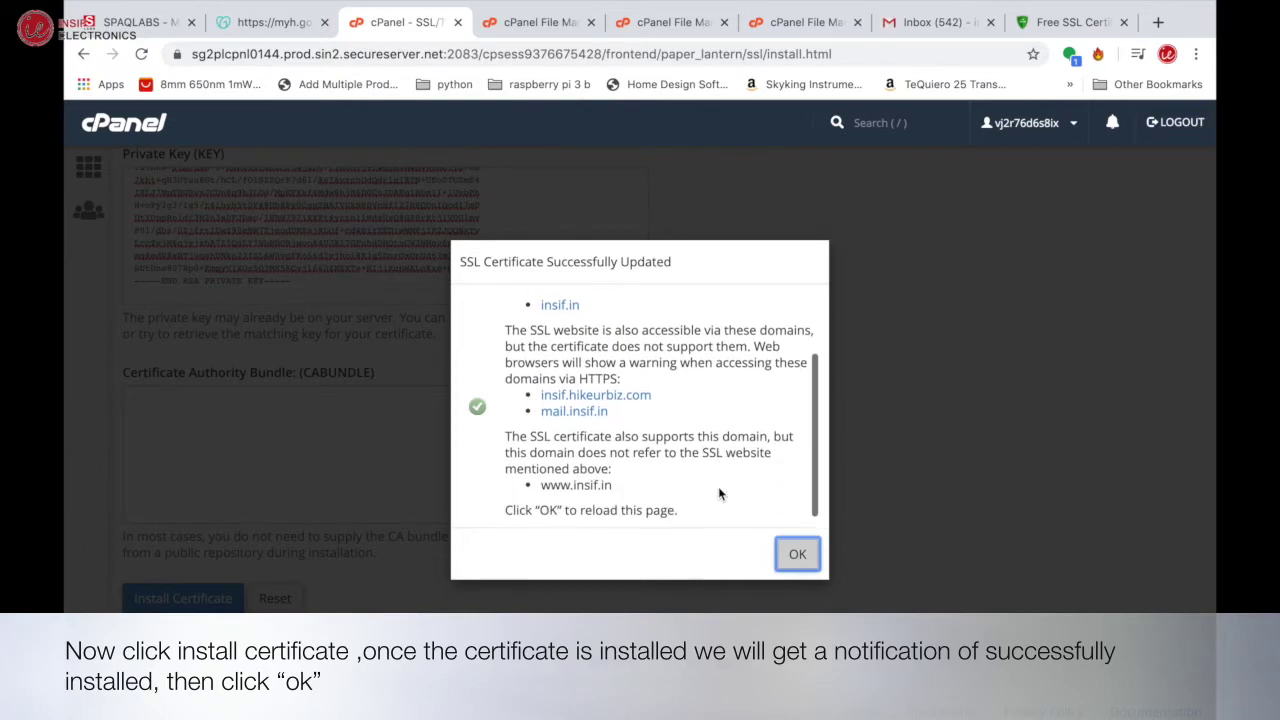
pyautogui.click(797, 555)
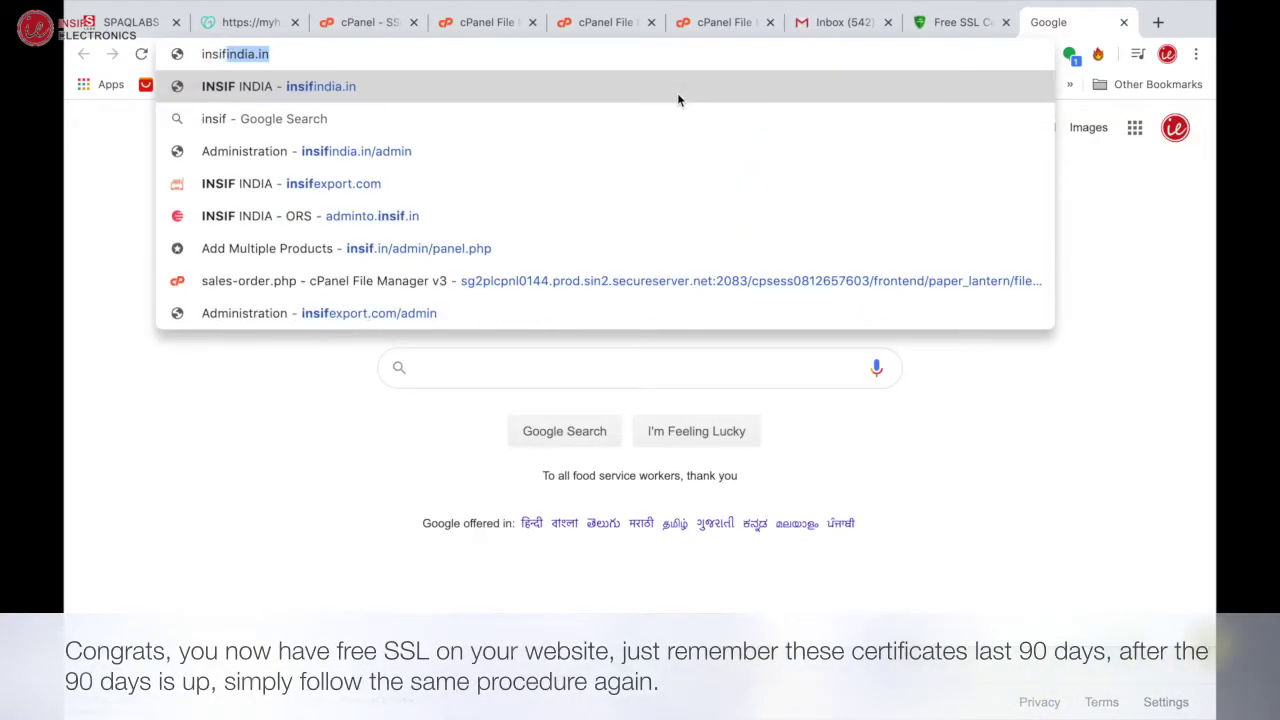
# Step: Load insif.in in a new browser tab and view the site's SSL certificate
pyautogui.write('.in')
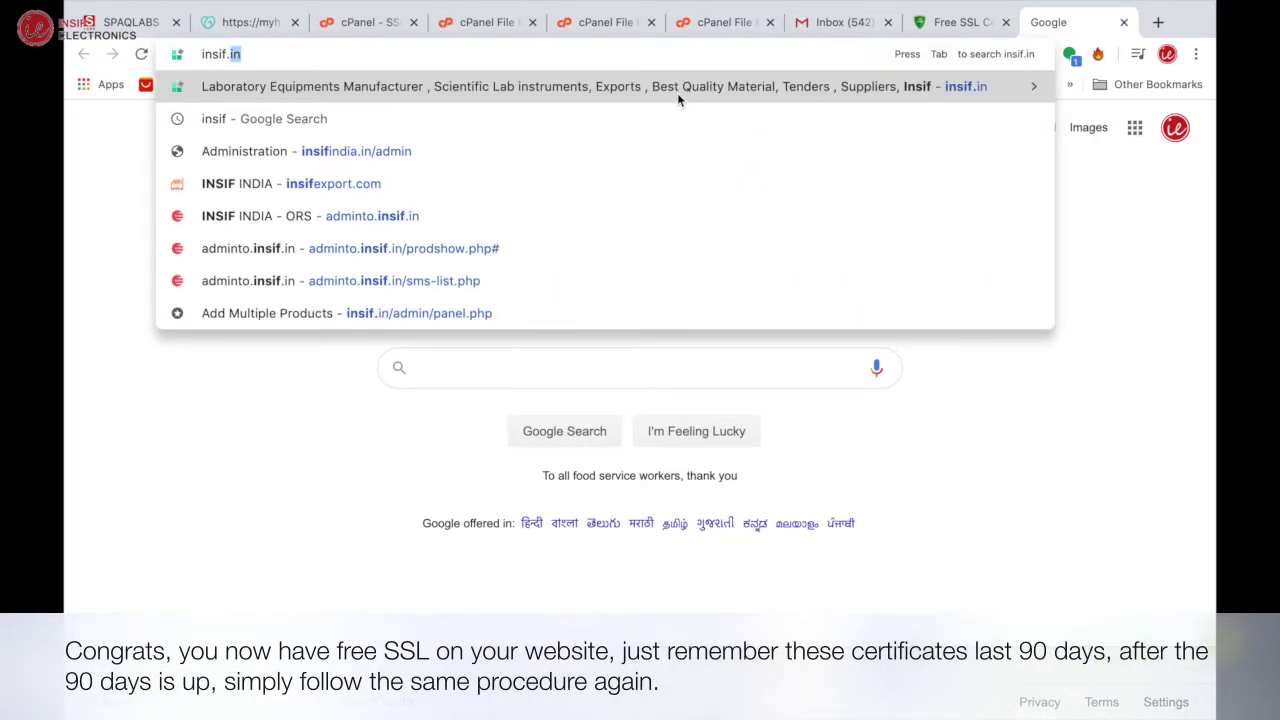
pyautogui.press('Return')
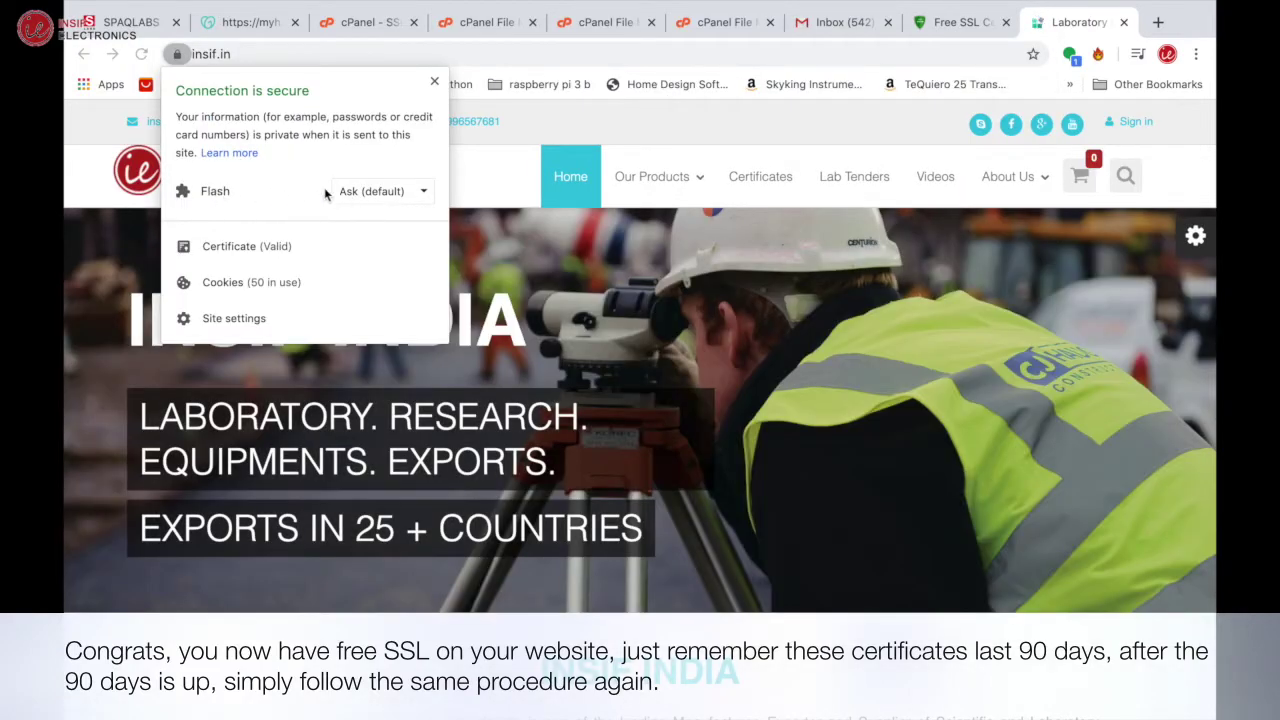
pyautogui.click(347, 192)
pyautogui.click(250, 257)
pyautogui.click(250, 250)
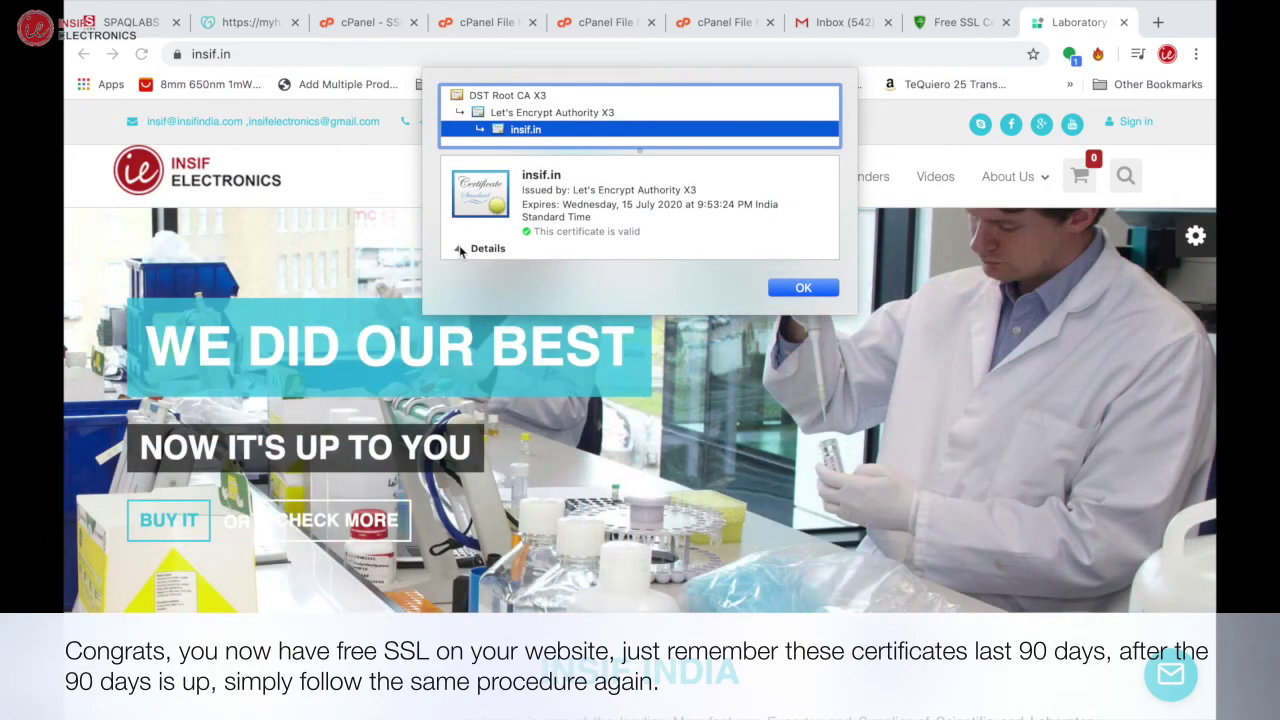
# Step: Expand the insif.in certificate's details and check its issuer and validity dates against today's date
pyautogui.click(459, 250)
pyautogui.scroll(-2, 594, 278)
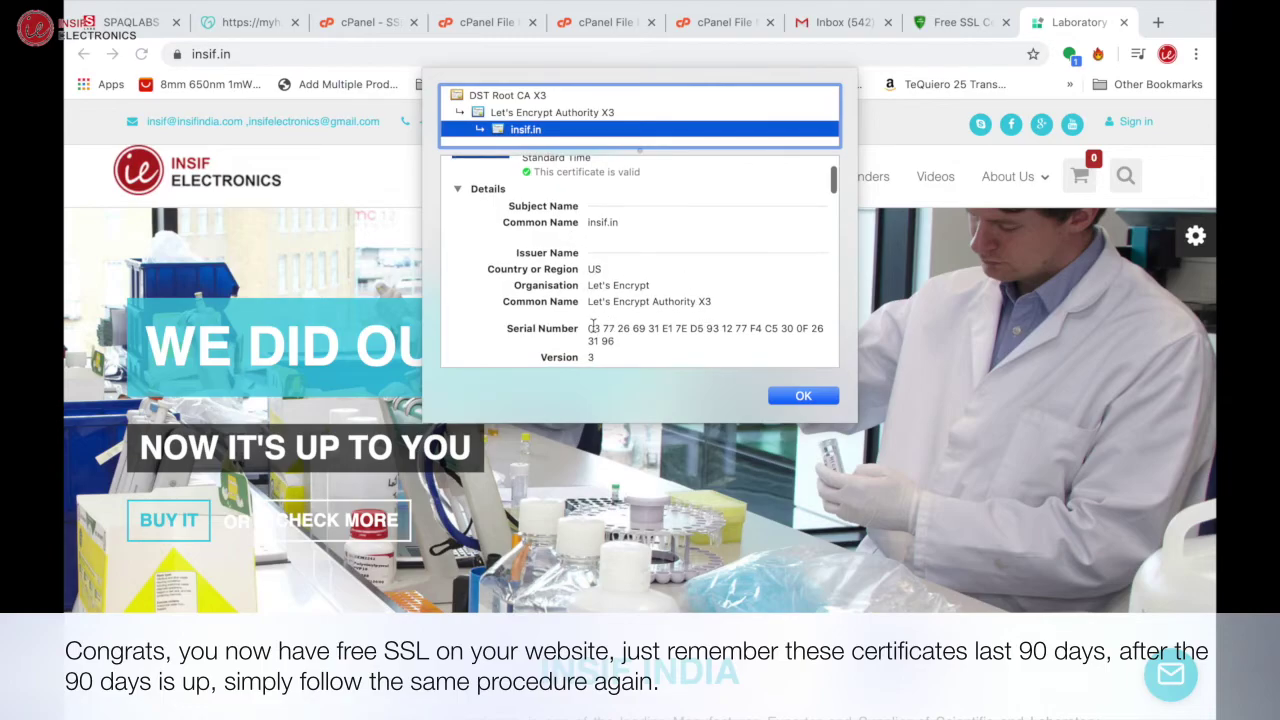
pyautogui.scroll(-2, 593, 323)
pyautogui.scroll(-2, 591, 327)
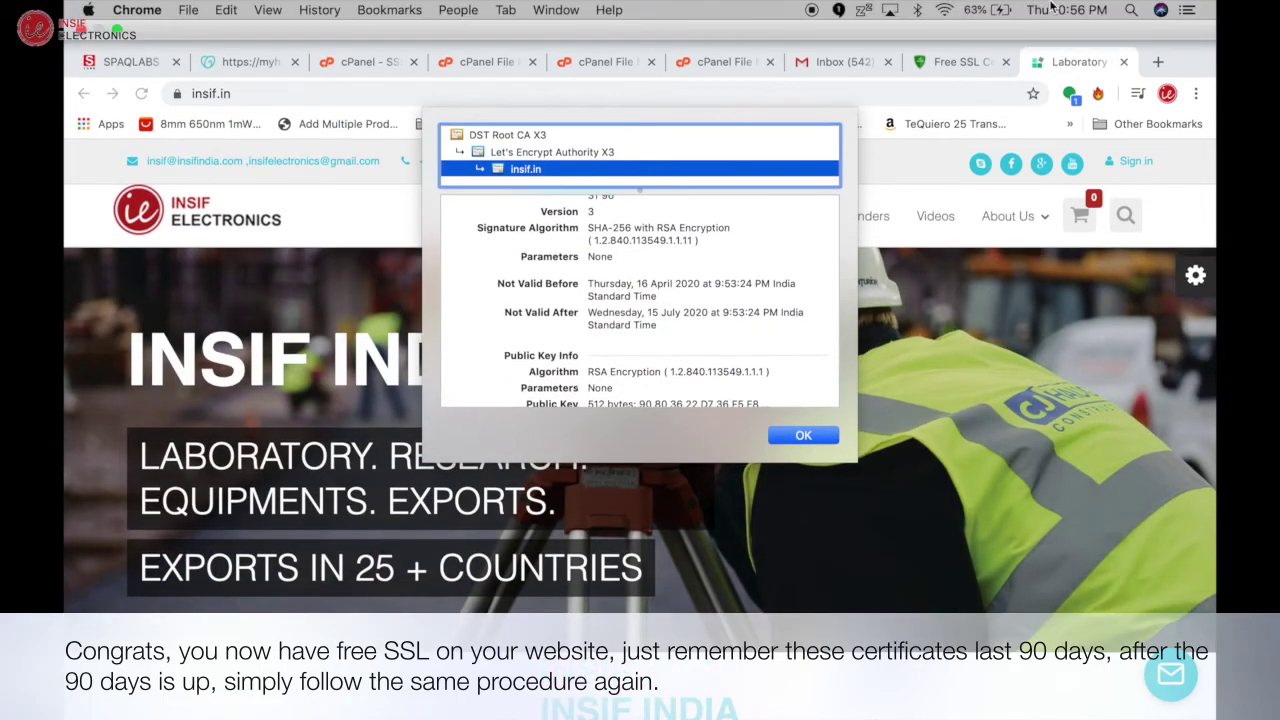
pyautogui.click(1058, 10)
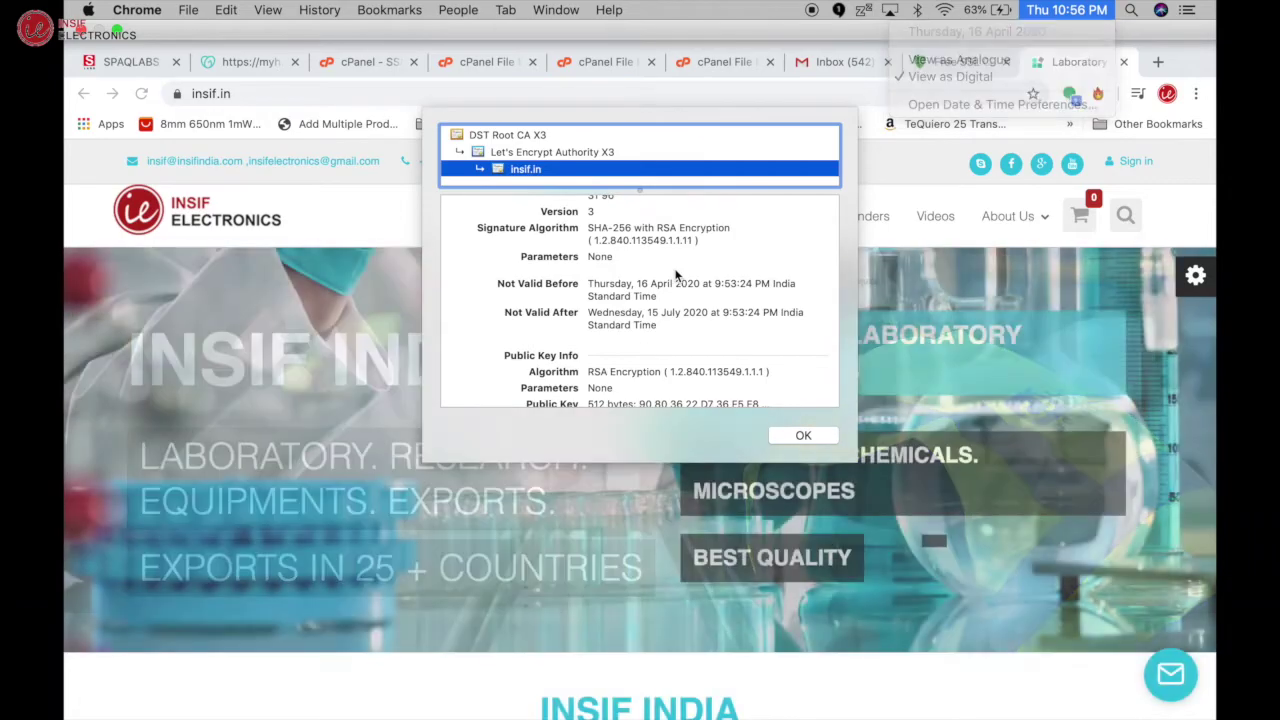
pyautogui.scroll(5, 612, 343)
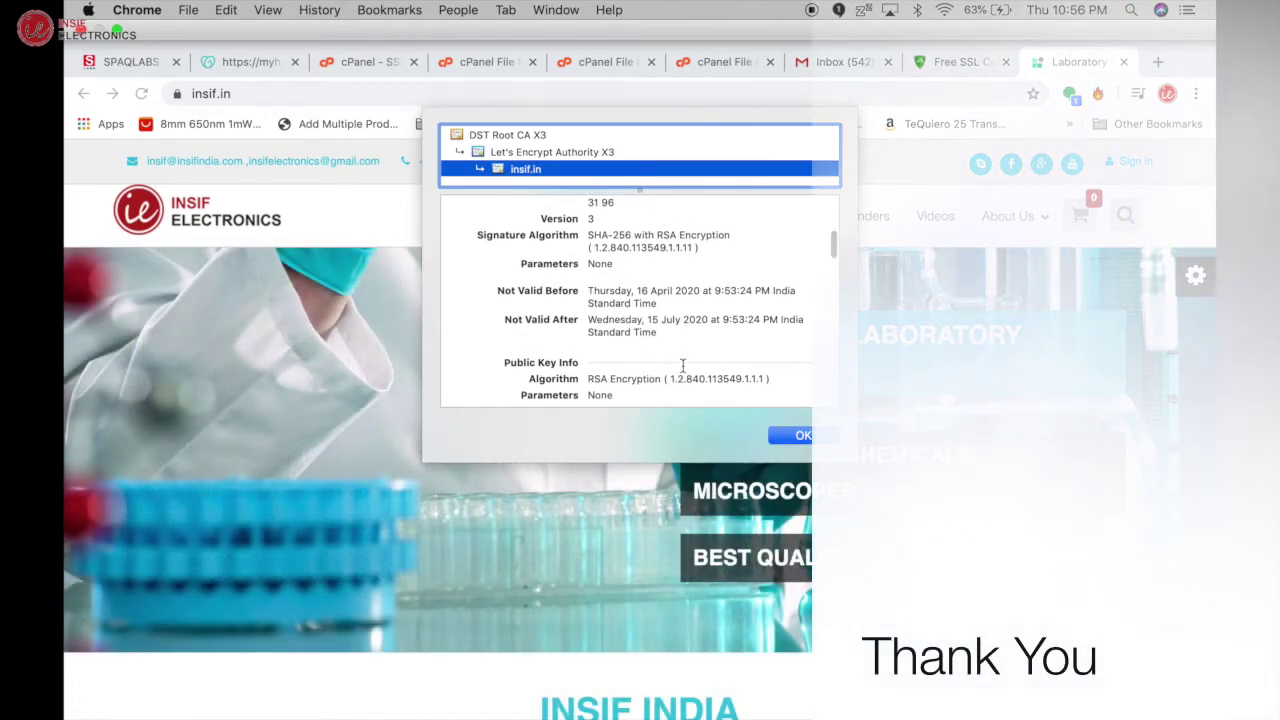